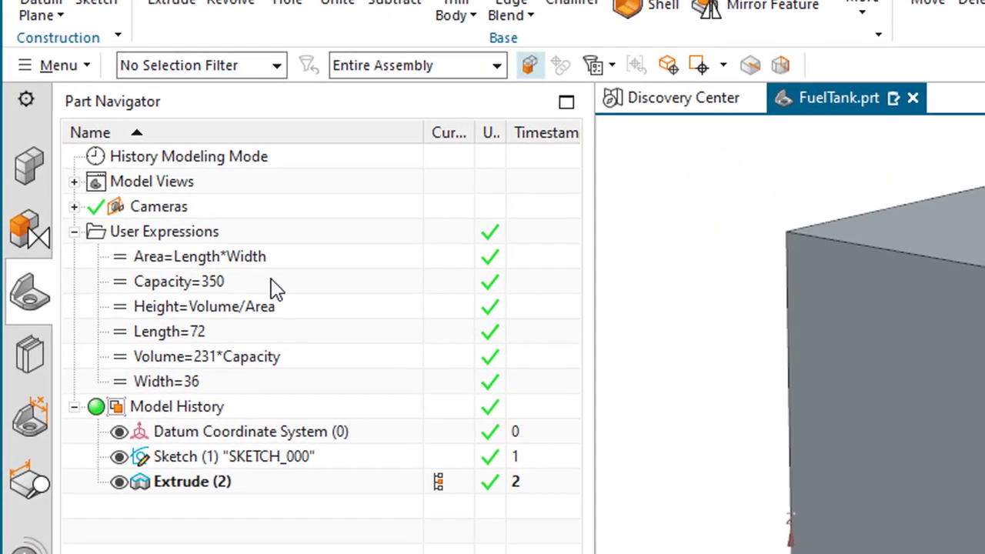
Change the Capacity expression to 200, then 120, and finally 400 so the tank grows taller
{"action": "double_click", "coordinate": [271, 282]}
{"action": "type", "text": "200"}
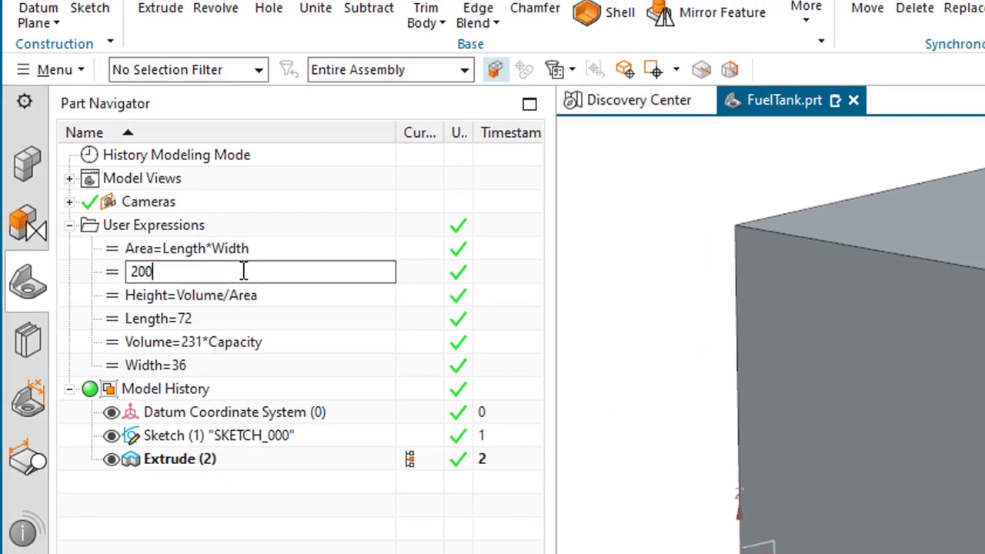
{"action": "key", "text": "Return"}
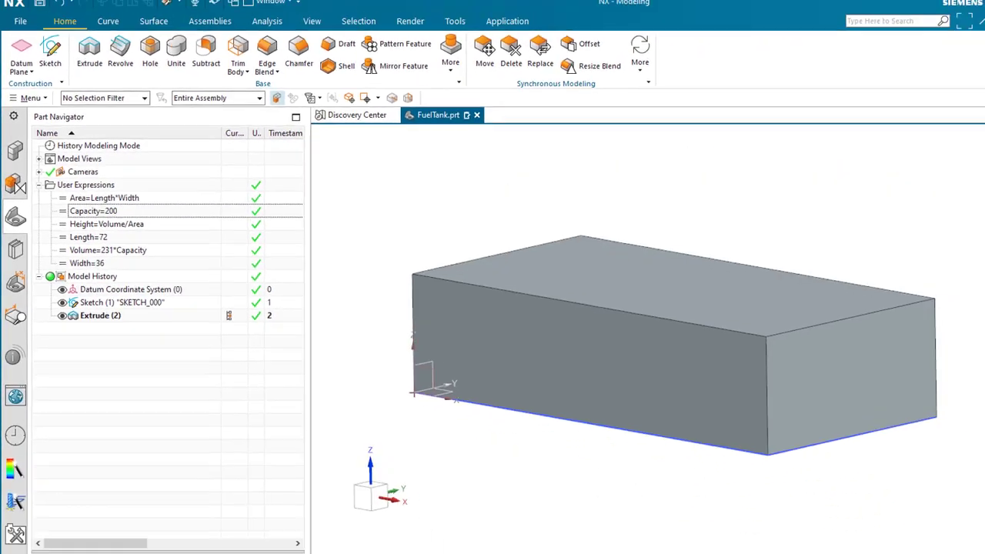
{"action": "double_click", "coordinate": [128, 213]}
{"action": "type", "text": "120"}
{"action": "key", "text": "Return"}
{"action": "double_click", "coordinate": [118, 207]}
{"action": "type", "text": "400"}
{"action": "key", "text": "Return"}
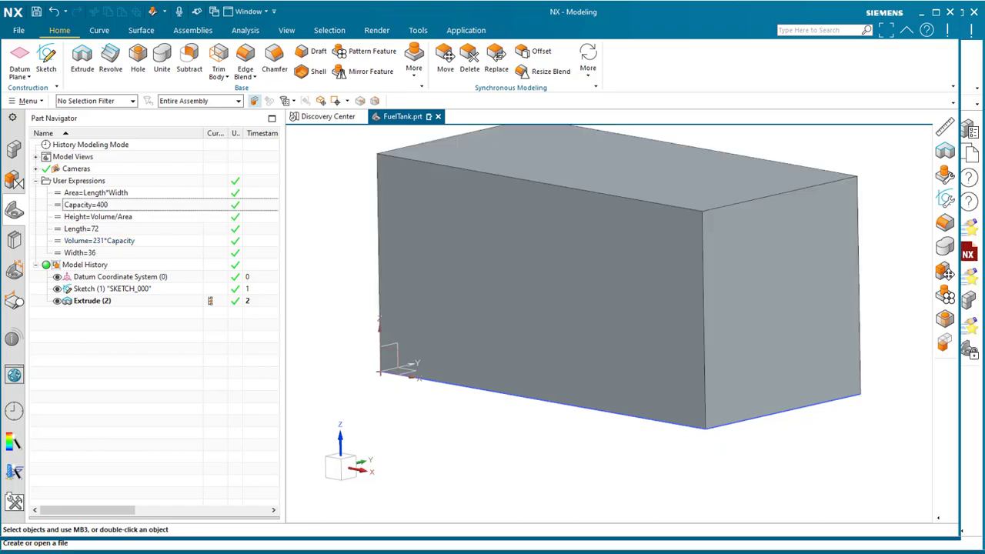
Close FuelTank.prt and create a new Model part named FuelTank
{"action": "left_click", "coordinate": [438, 117]}
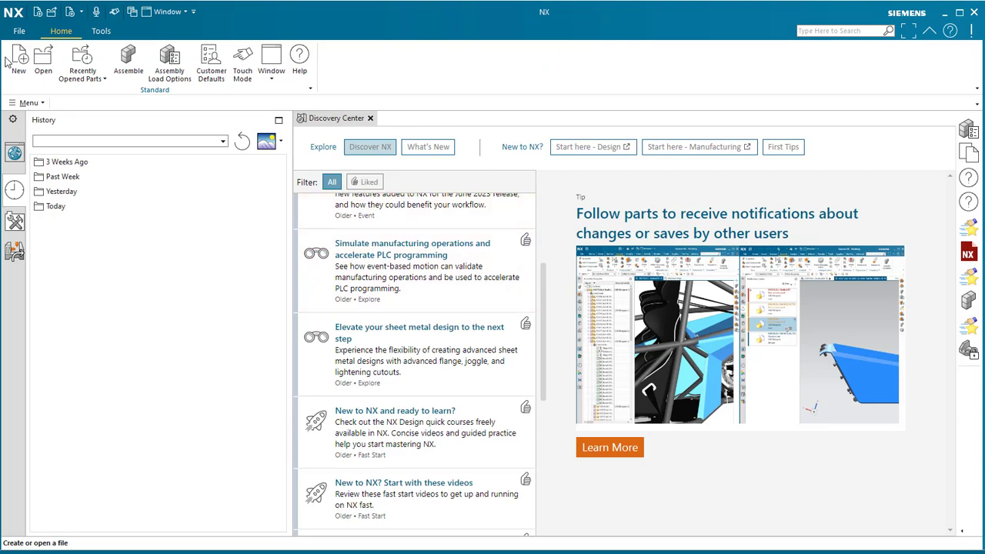
{"action": "left_click", "coordinate": [46, 71]}
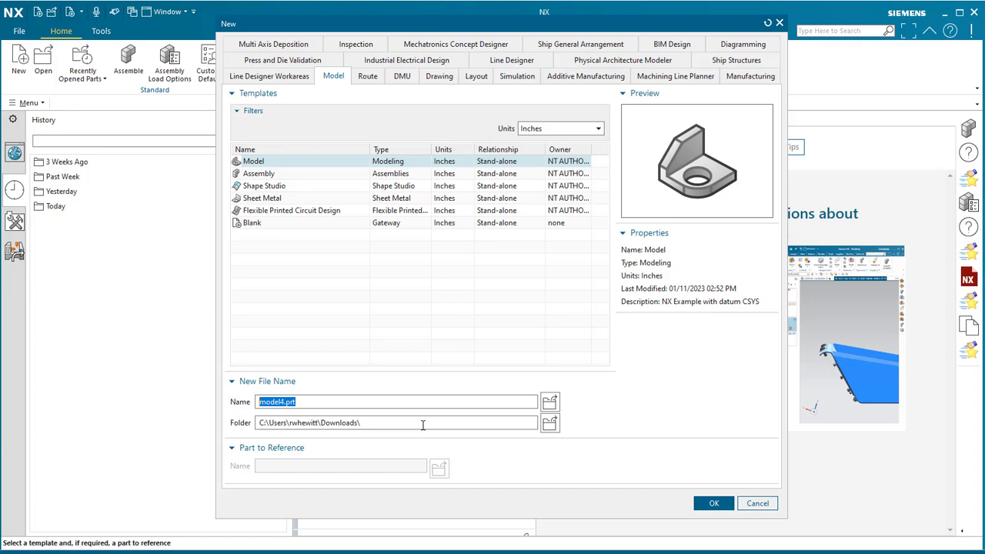
{"action": "left_click", "coordinate": [423, 425]}
{"action": "double_click", "coordinate": [288, 402]}
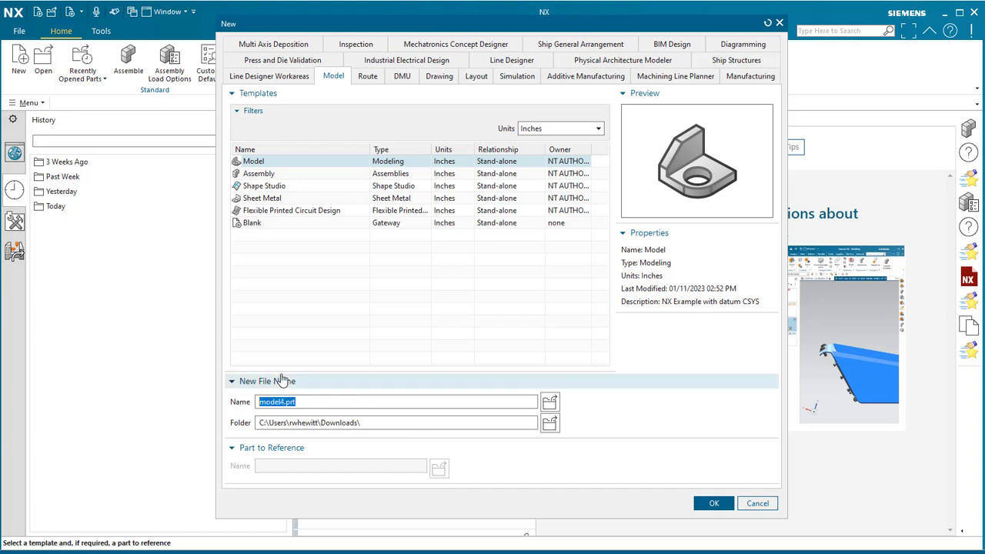
{"action": "type", "text": "FuelTank"}
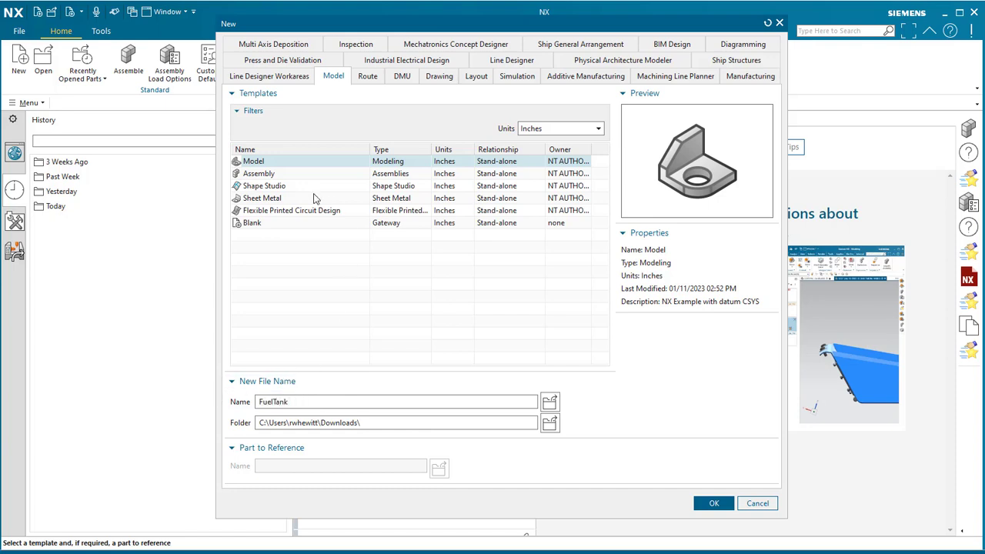
{"action": "left_click", "coordinate": [710, 503]}
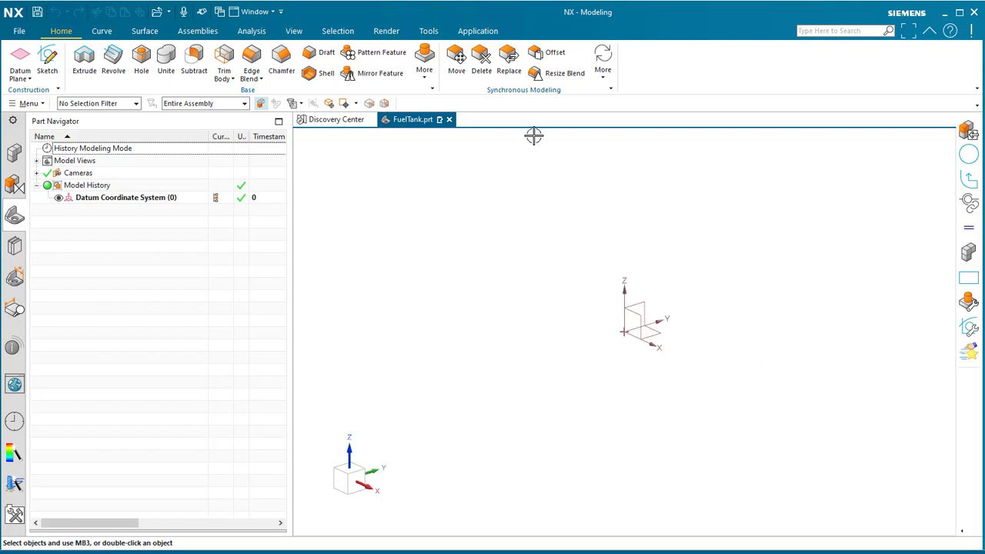
Open the Expressions editor from the Tools ribbon
{"action": "left_click", "coordinate": [429, 31]}
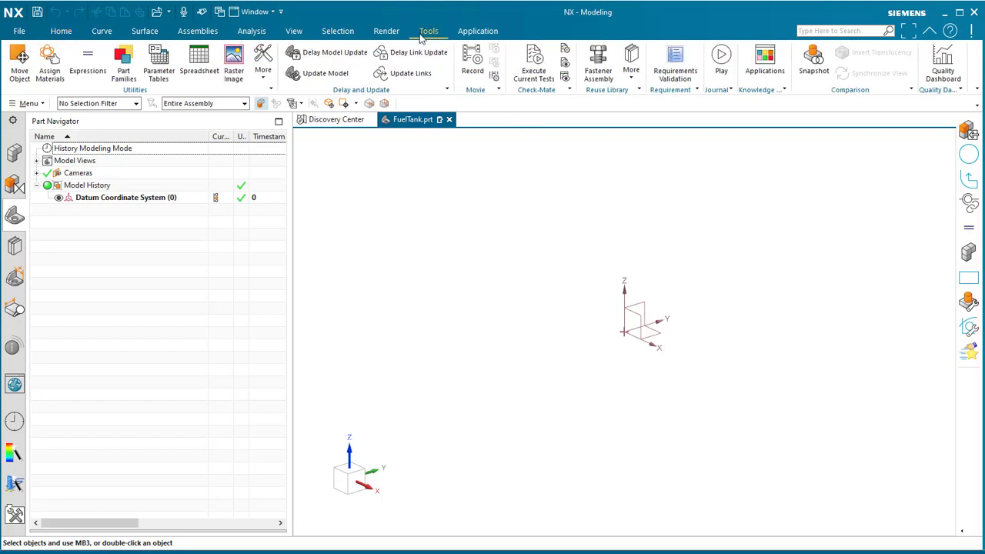
{"action": "left_click", "coordinate": [85, 55]}
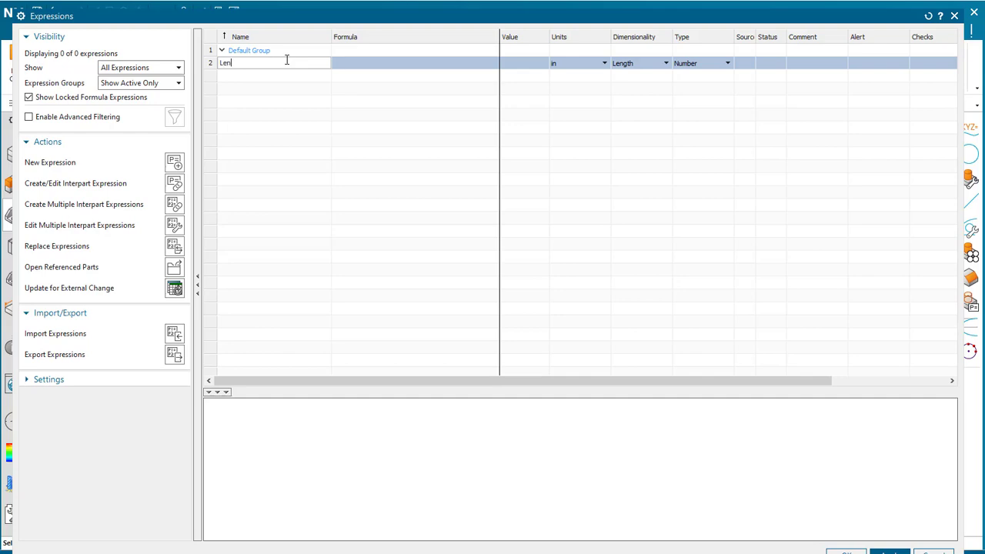
Define a Length expression with Length dimensionality, inch units and formula 72
{"action": "type", "text": "gth"}
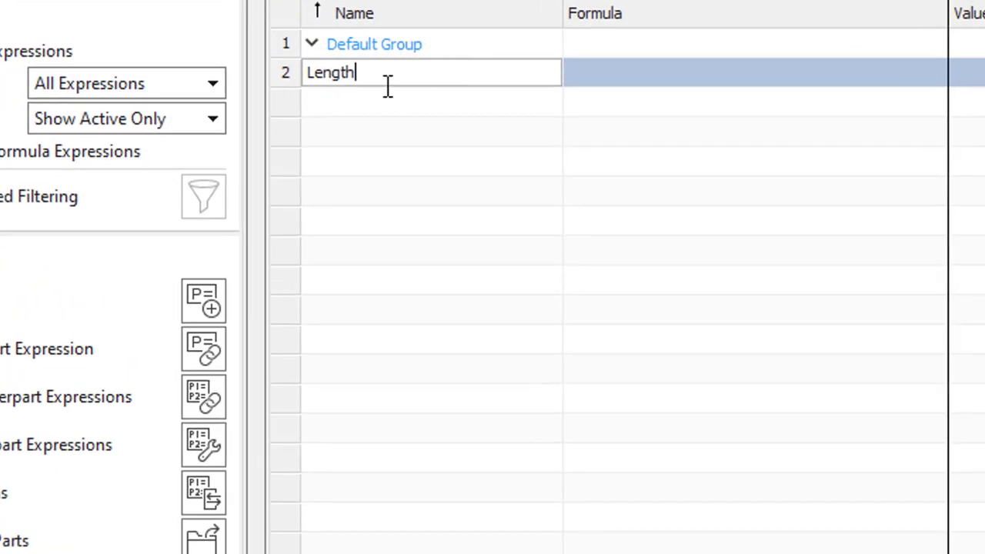
{"action": "key", "text": "ctrl+a"}
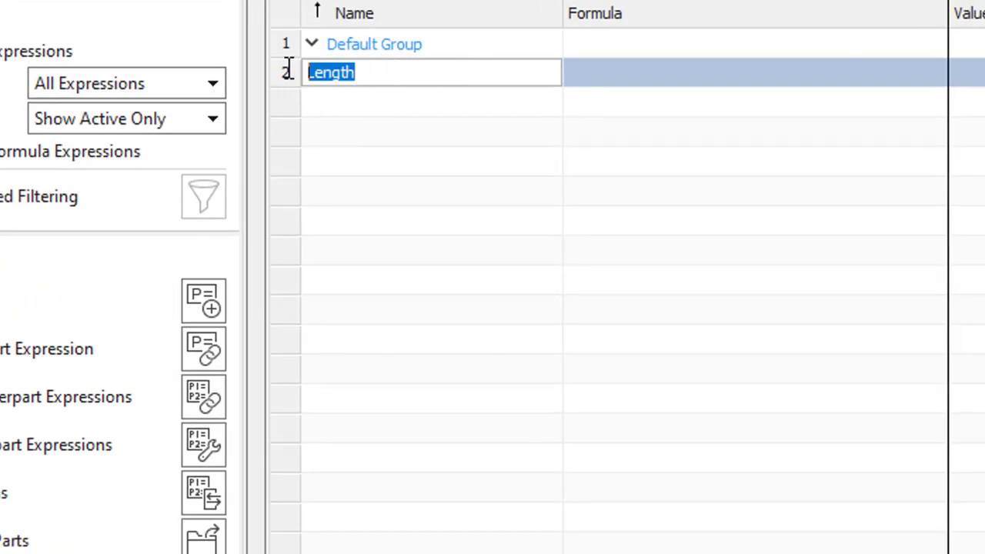
{"action": "left_click", "coordinate": [383, 74]}
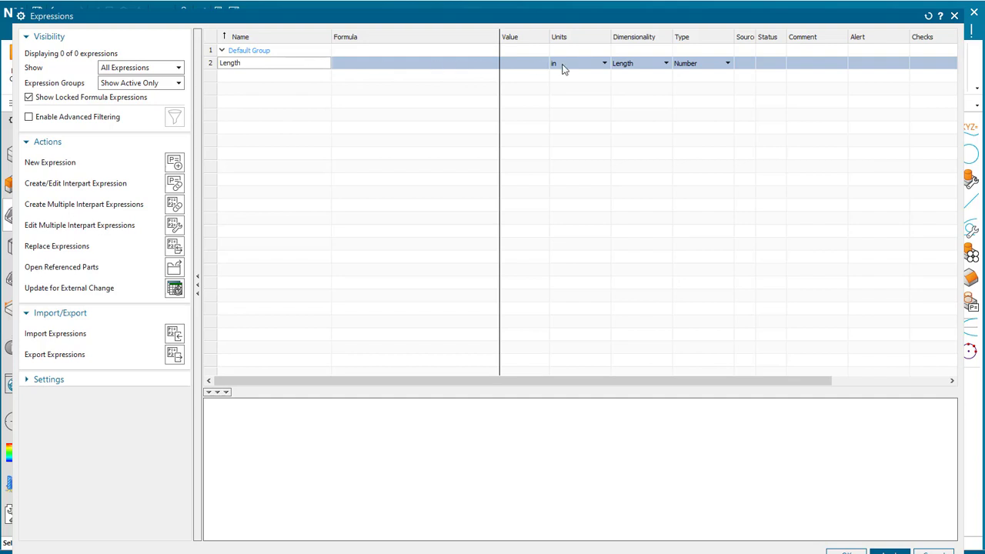
{"action": "left_click", "coordinate": [667, 66]}
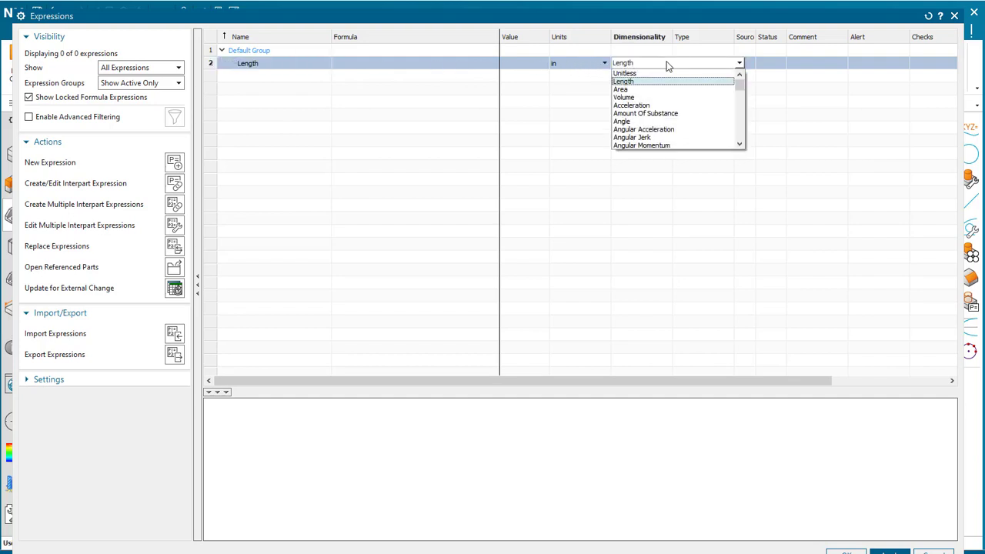
{"action": "left_click", "coordinate": [668, 66]}
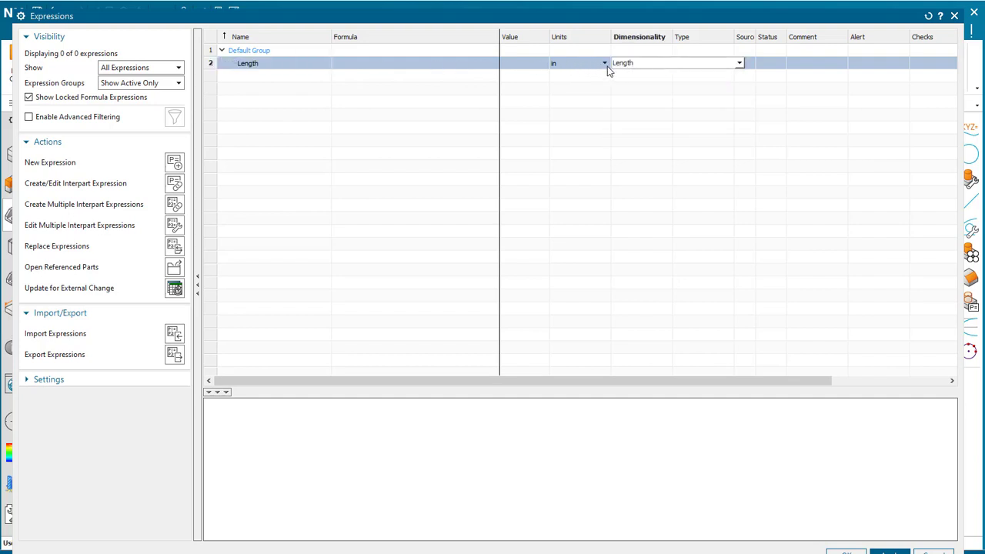
{"action": "left_click", "coordinate": [606, 64]}
{"action": "left_click", "coordinate": [605, 66]}
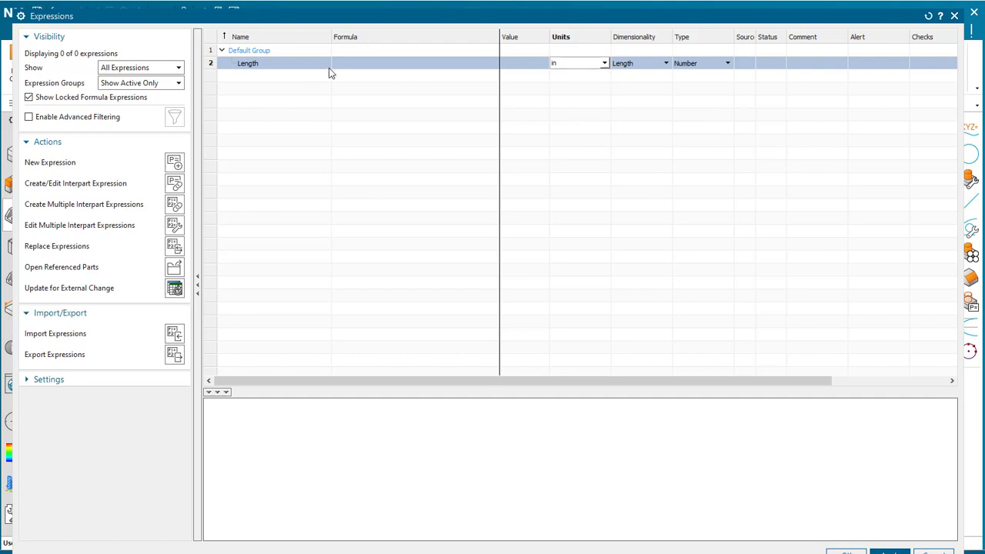
{"action": "left_click", "coordinate": [355, 68]}
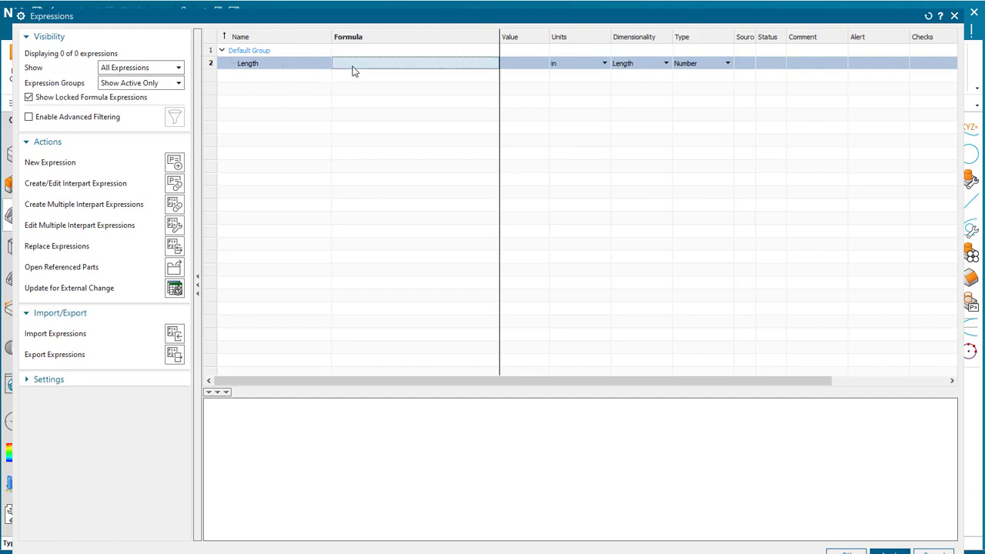
{"action": "left_click", "coordinate": [354, 67]}
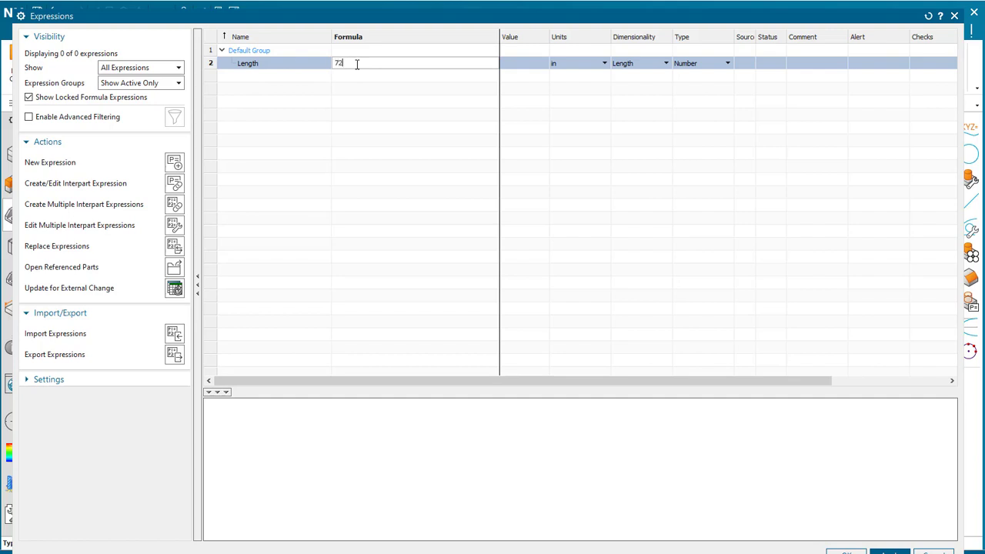
{"action": "key", "text": "Return"}
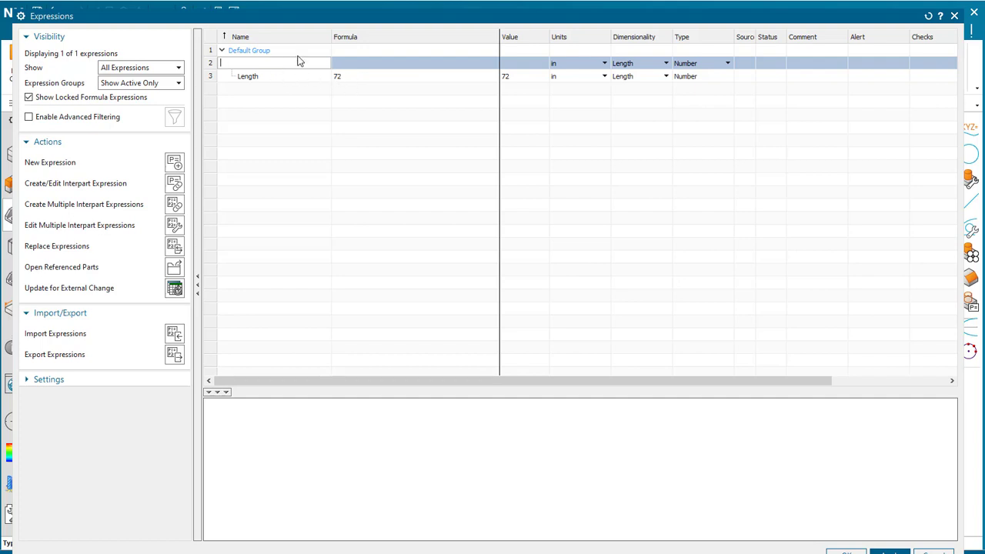
Add a Width expression with formula 36 inches
{"action": "type", "text": "idth"}
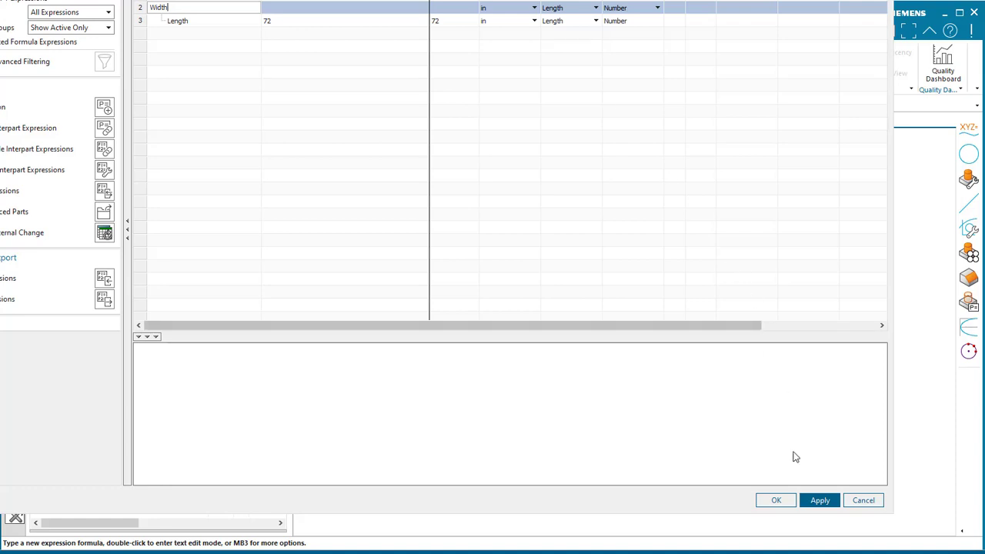
{"action": "left_click", "coordinate": [819, 501]}
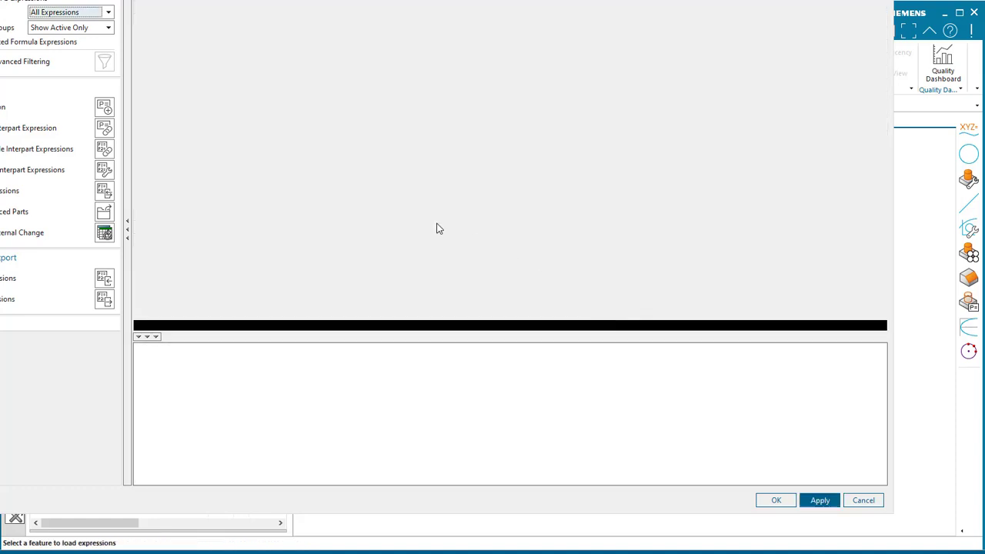
{"action": "left_click", "coordinate": [286, 35]}
{"action": "double_click", "coordinate": [286, 35]}
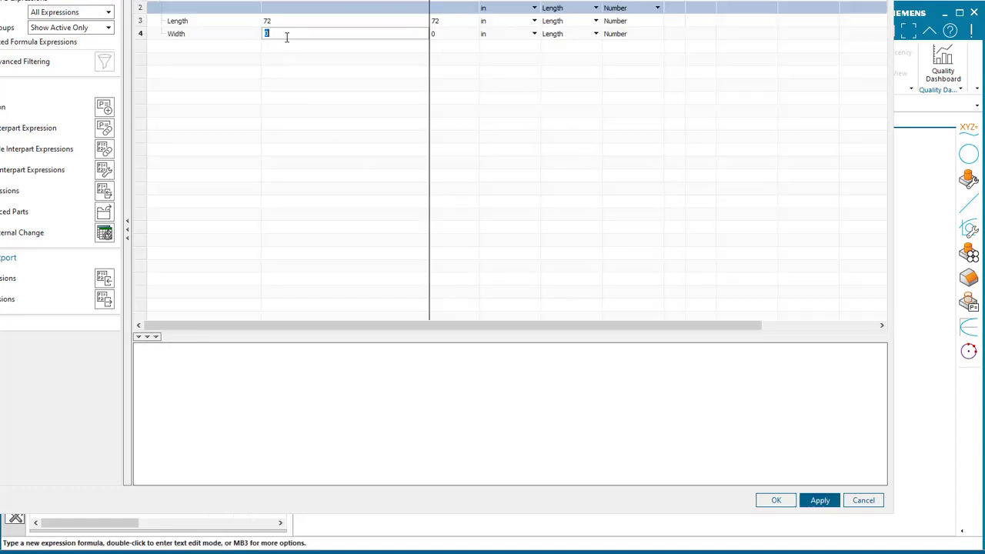
{"action": "type", "text": "36"}
{"action": "key", "text": "Return"}
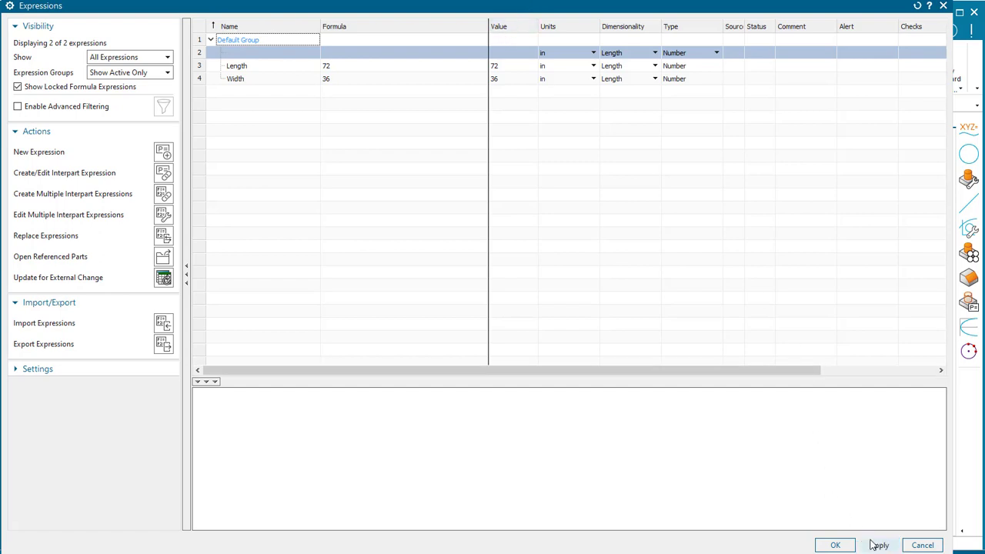
Name a new expression row Height
{"action": "left_click", "coordinate": [251, 57]}
{"action": "left_click", "coordinate": [252, 58]}
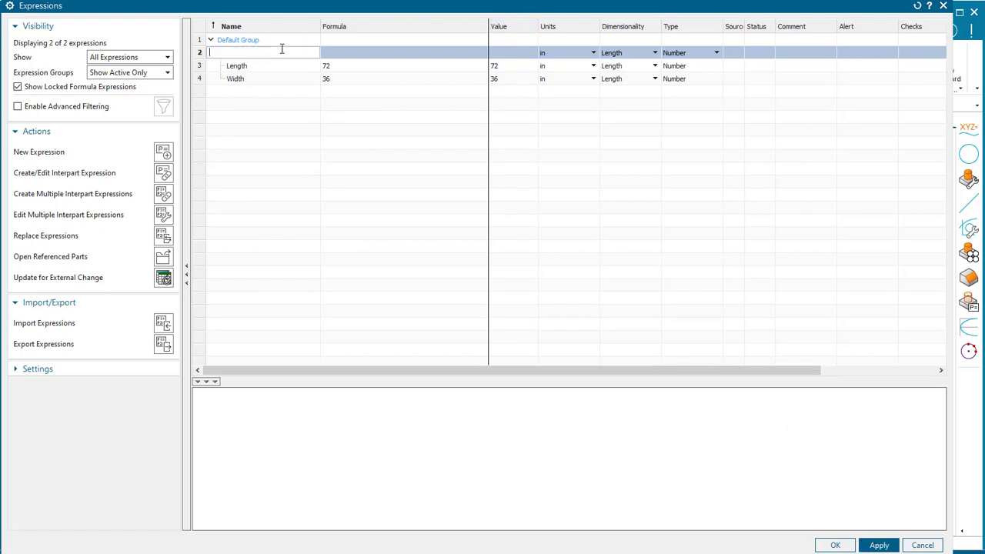
{"action": "type", "text": "Height"}
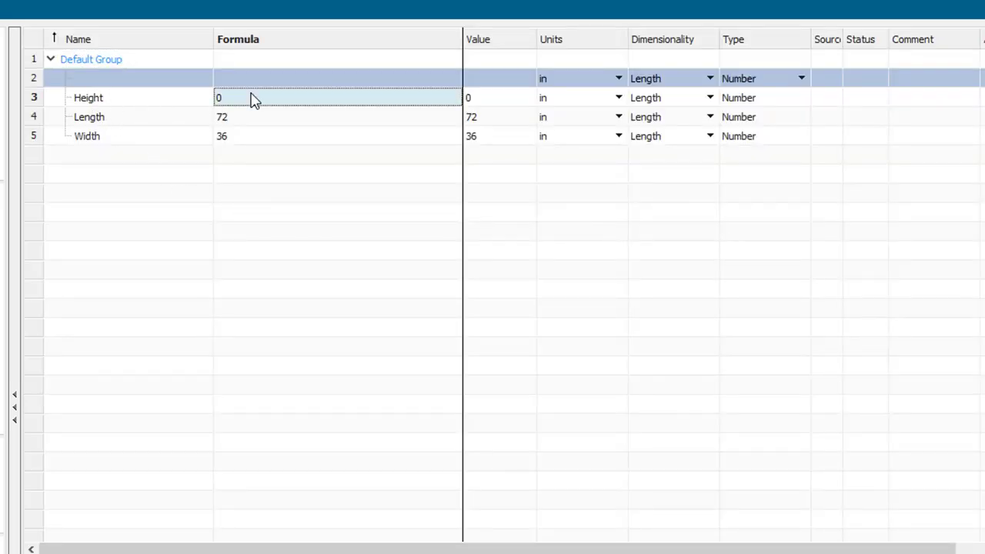
Add a Capacity expression with formula 200
{"action": "left_click", "coordinate": [118, 78]}
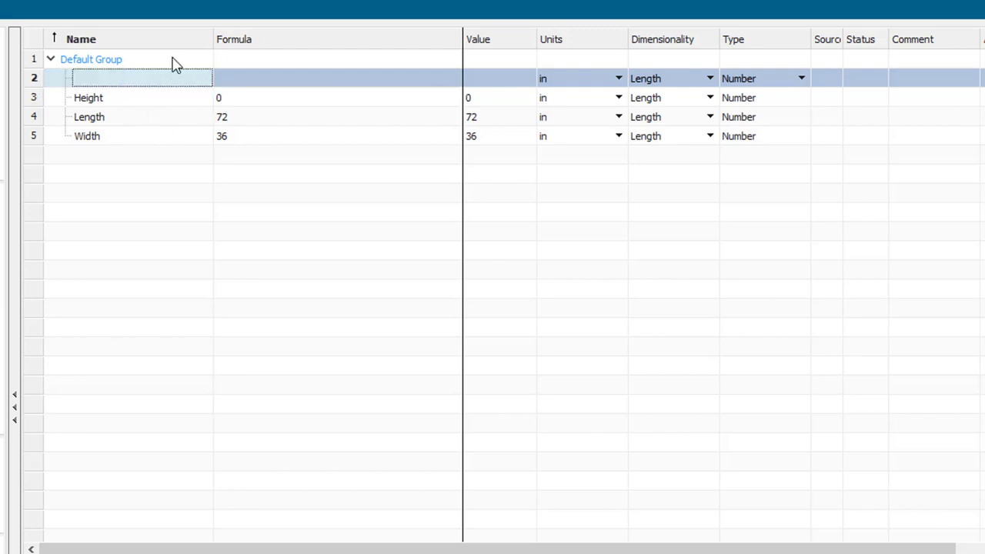
{"action": "type", "text": "Capacity"}
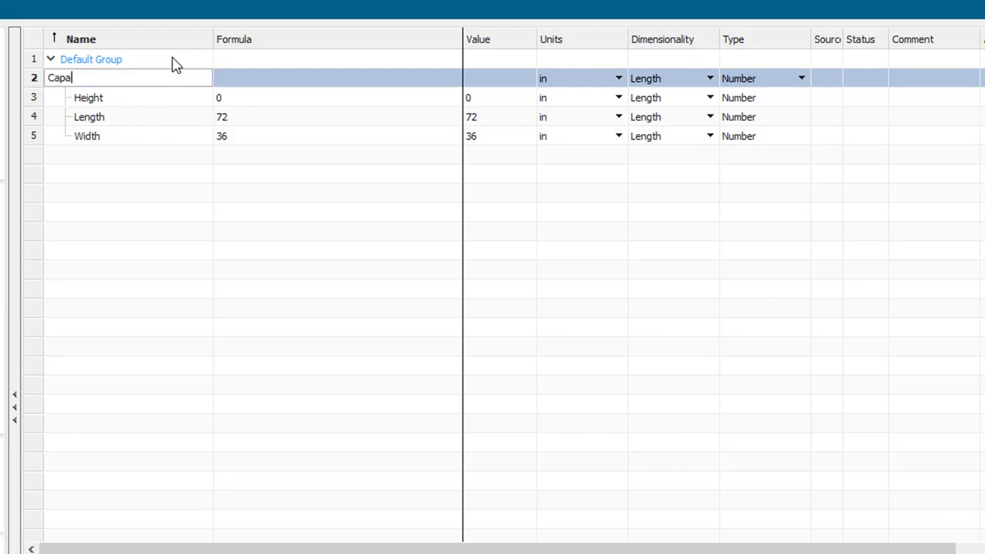
{"action": "left_click", "coordinate": [259, 79]}
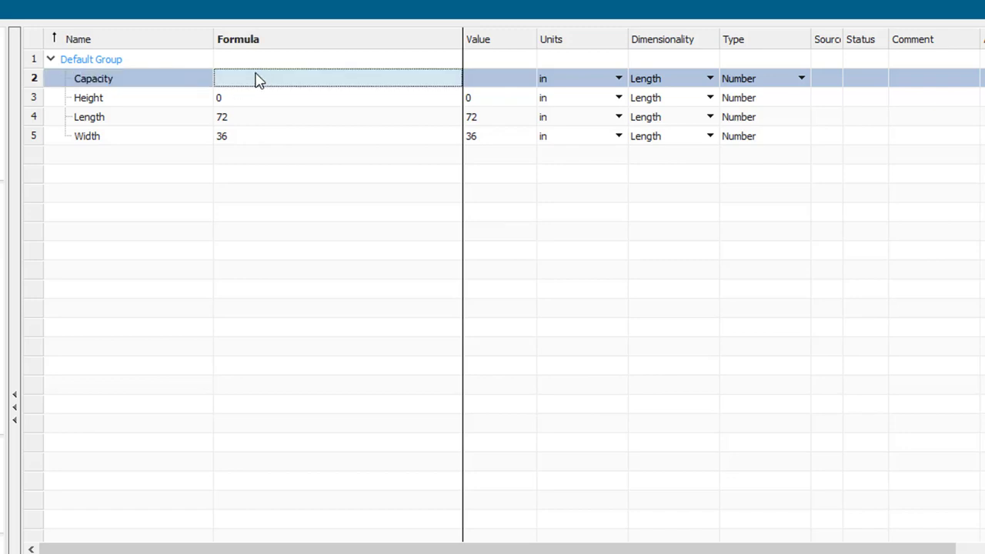
{"action": "type", "text": "200"}
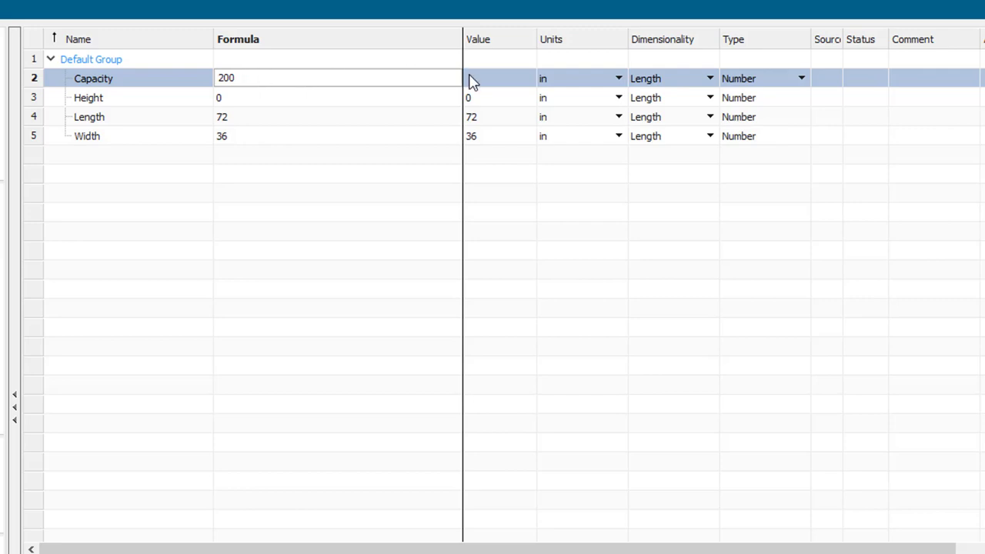
{"action": "left_click", "coordinate": [710, 82]}
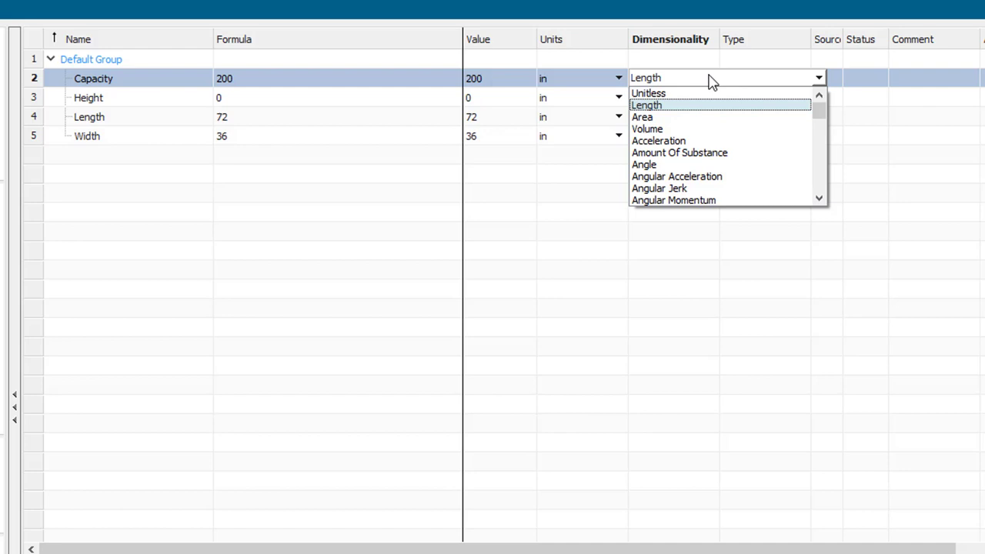
Set the Capacity expression's dimensionality to Unitless
{"action": "left_click", "coordinate": [660, 129]}
{"action": "left_click", "coordinate": [588, 83]}
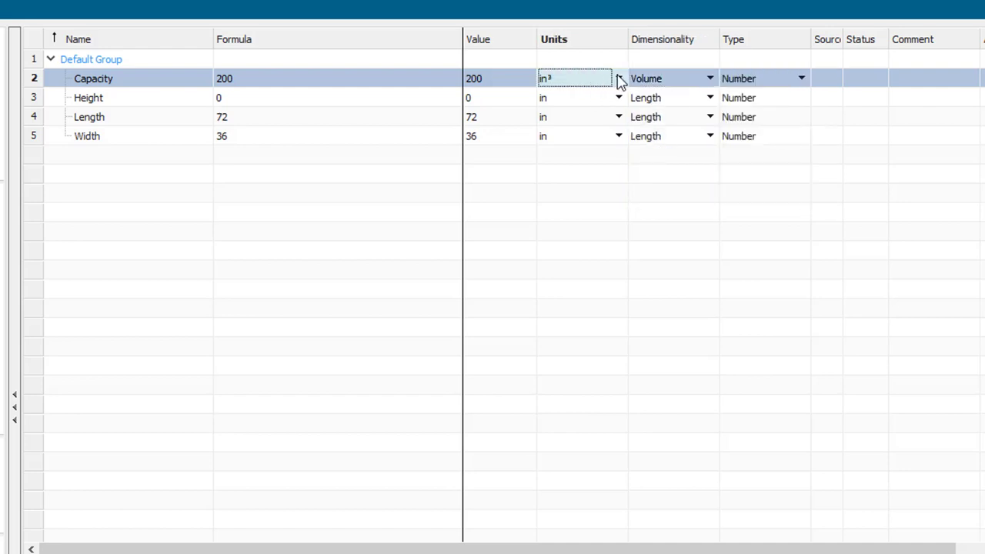
{"action": "left_click", "coordinate": [618, 78]}
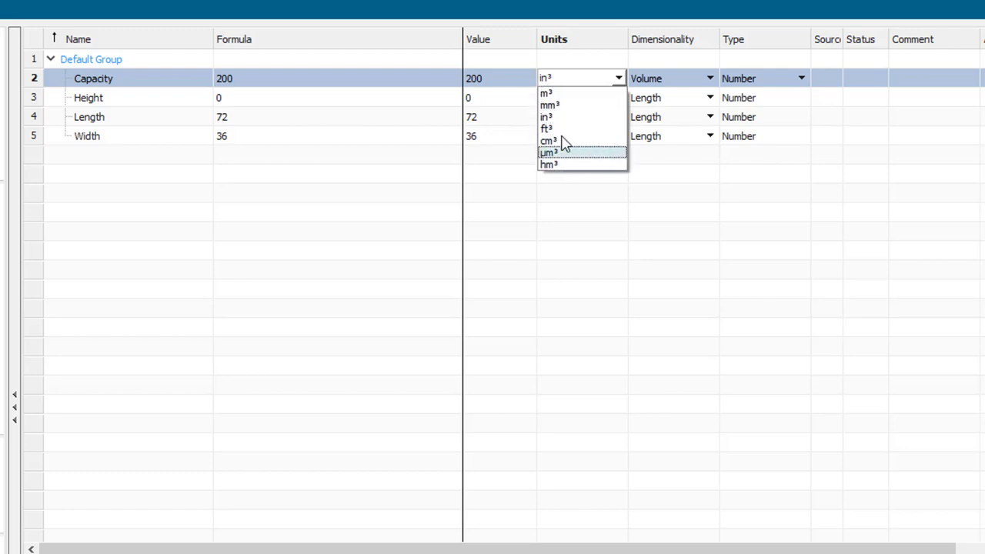
{"action": "left_click", "coordinate": [620, 80]}
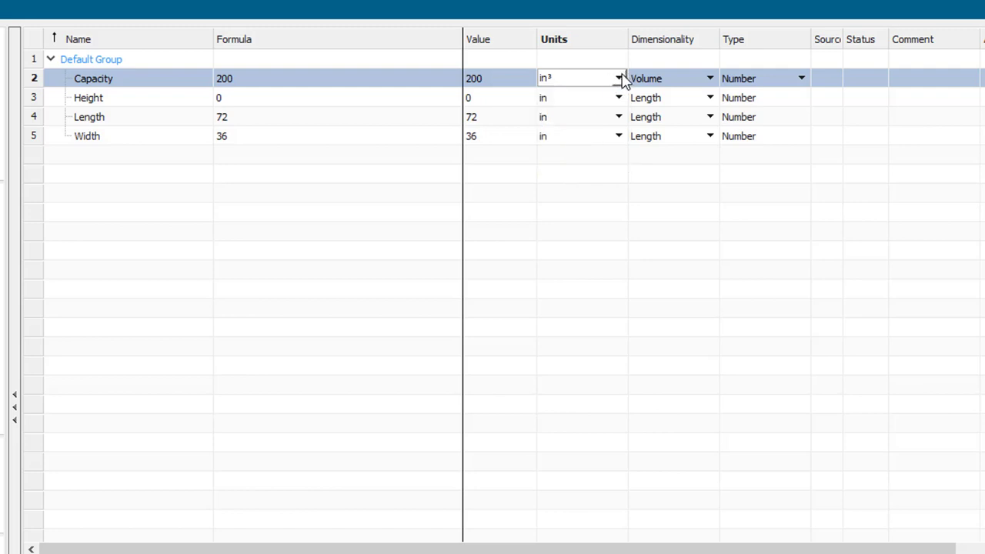
{"action": "left_click", "coordinate": [708, 79]}
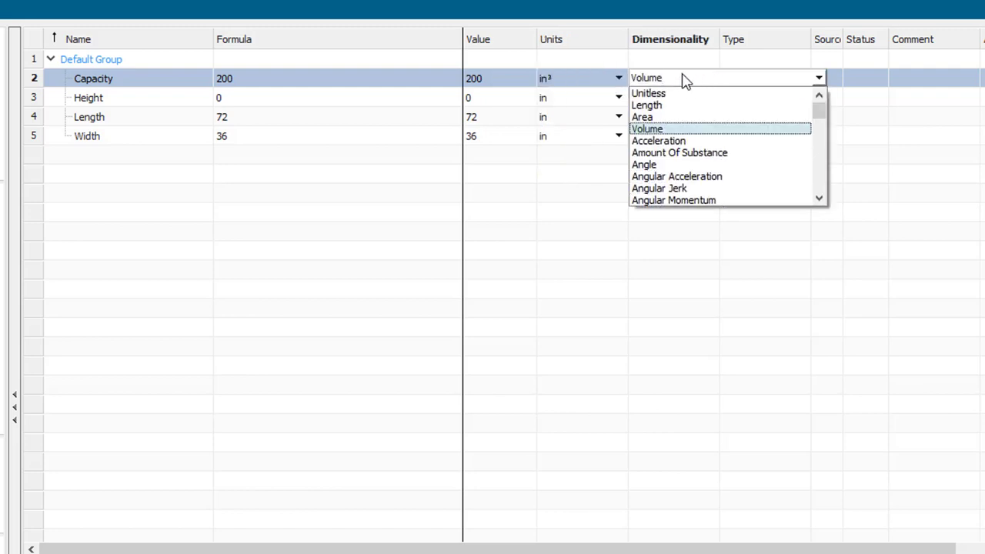
{"action": "left_click", "coordinate": [650, 94]}
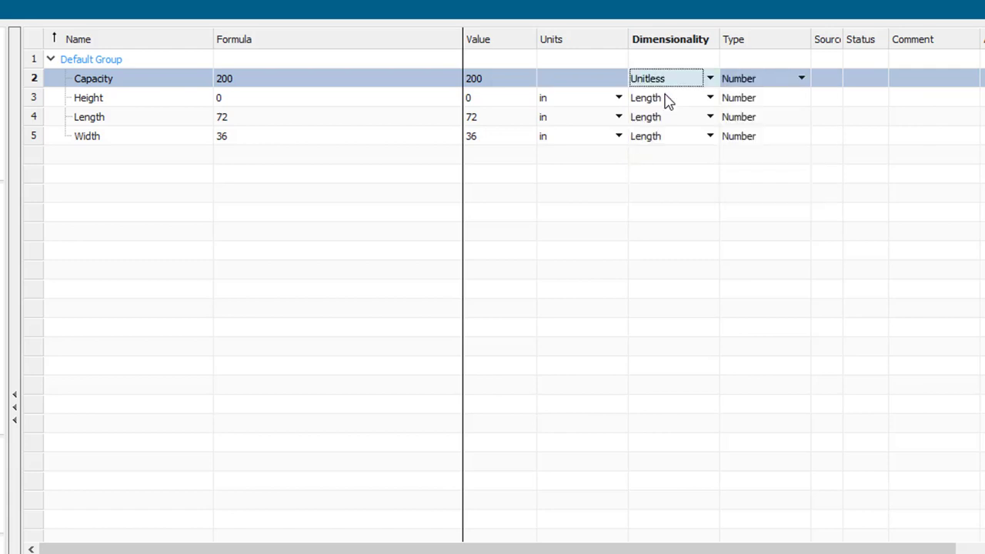
Comment Capacity as 'Gallons' and insert a new blank expression row
{"action": "left_click", "coordinate": [952, 84]}
{"action": "left_click", "coordinate": [951, 83]}
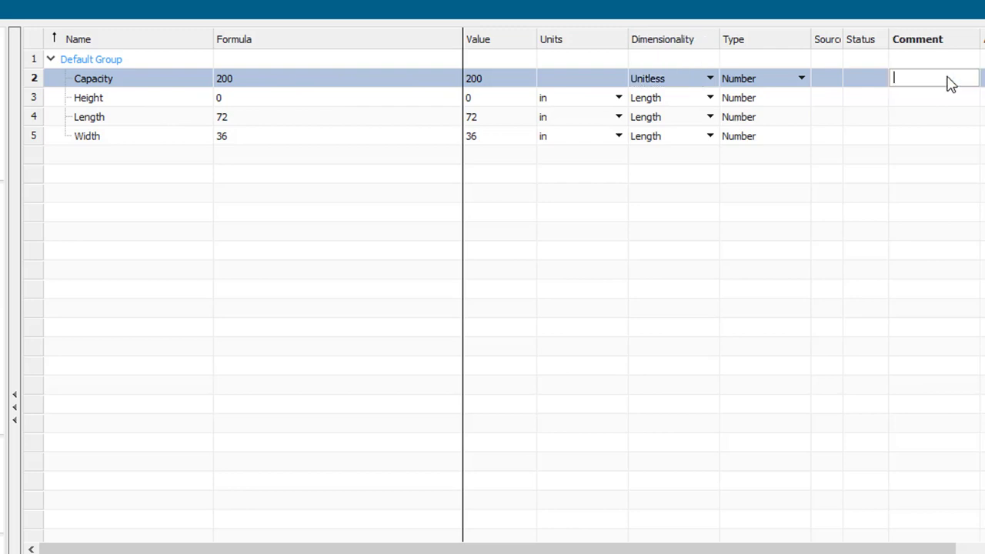
{"action": "type", "text": "Gallons"}
{"action": "key", "text": "Return"}
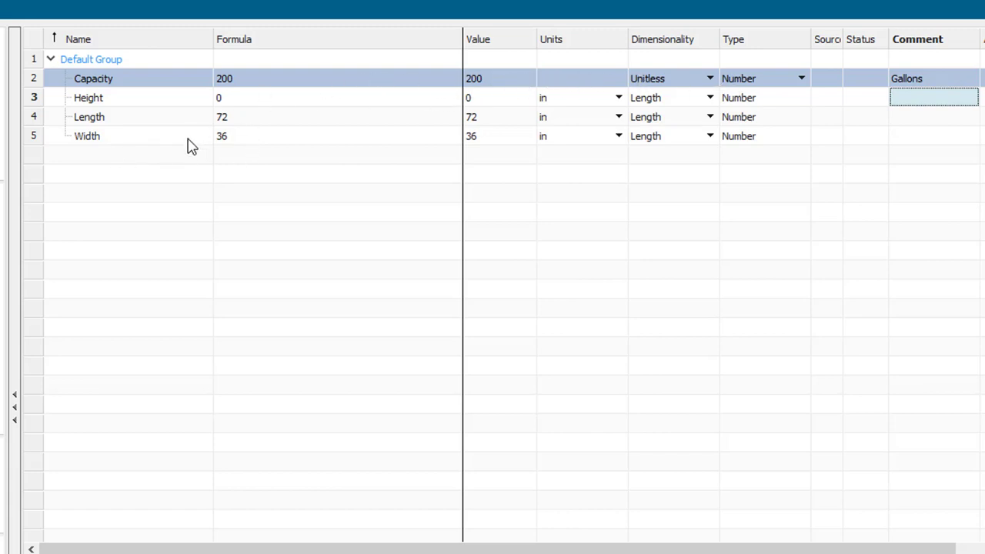
{"action": "left_click", "coordinate": [164, 160]}
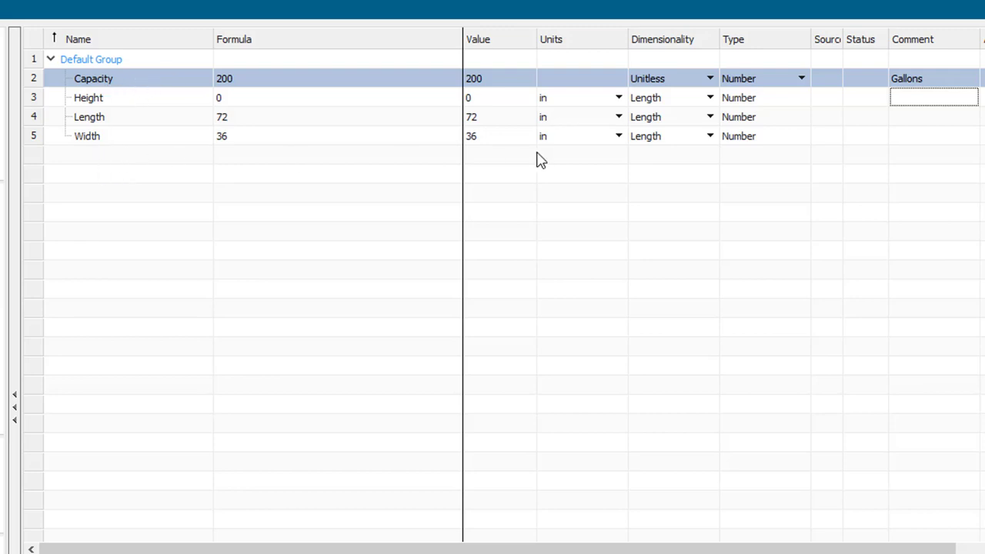
{"action": "key", "text": "Insert"}
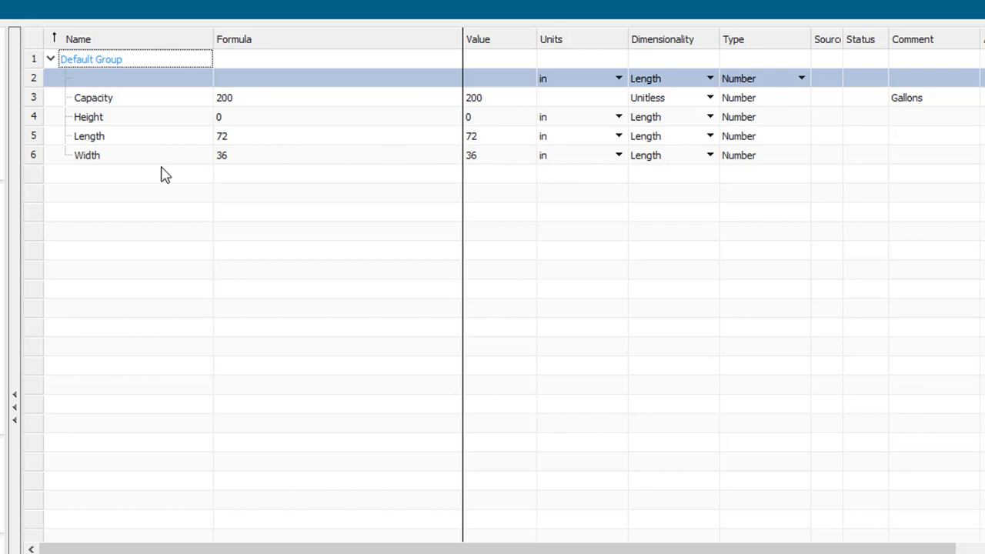
Create a Volume expression with formula 231*Capacity, evaluating to 46200
{"action": "left_click", "coordinate": [137, 84]}
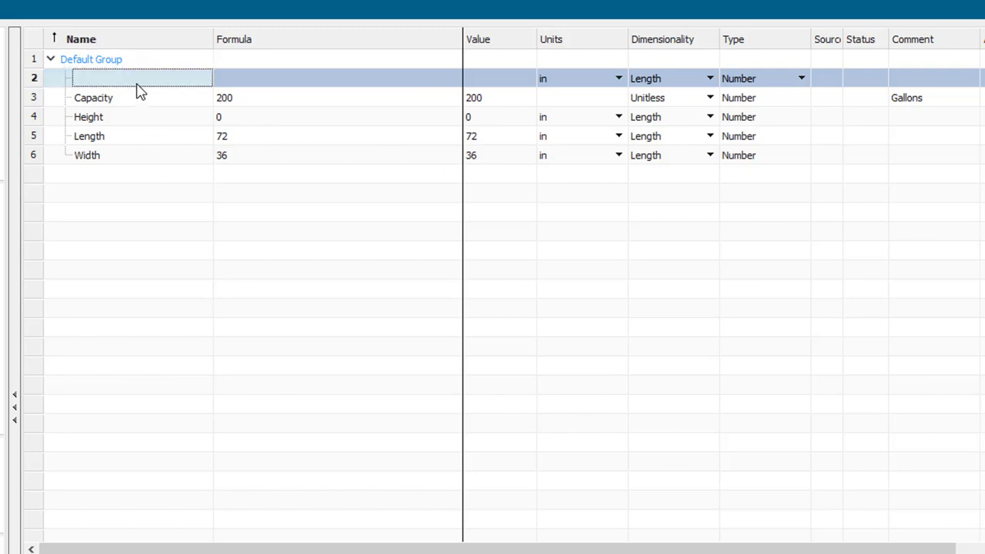
{"action": "left_click", "coordinate": [138, 90]}
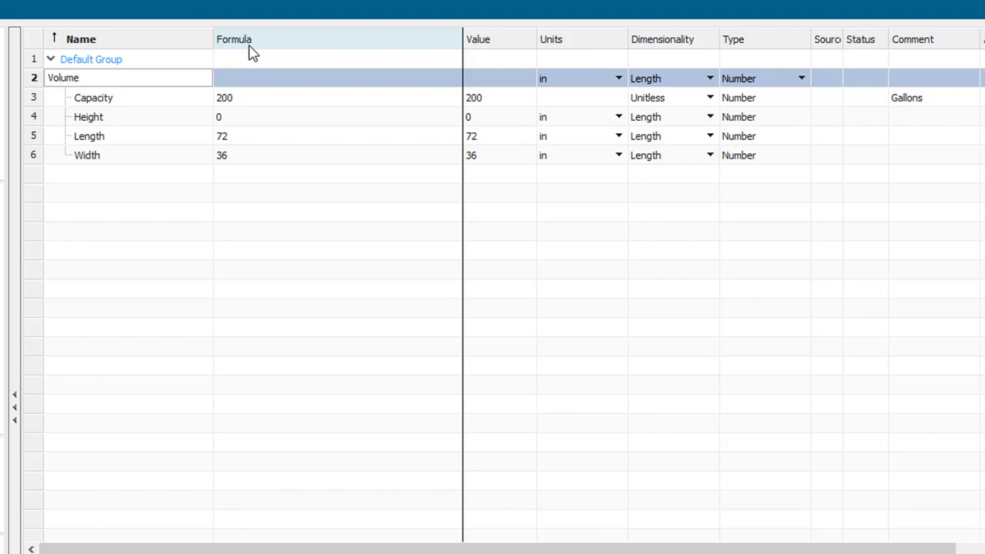
{"action": "key", "text": "Tab"}
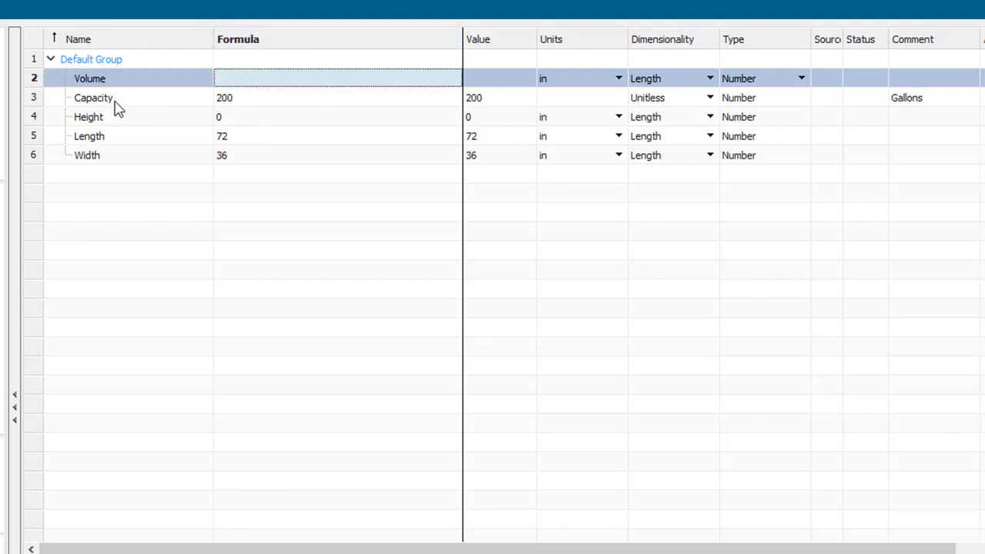
{"action": "left_click", "coordinate": [259, 82]}
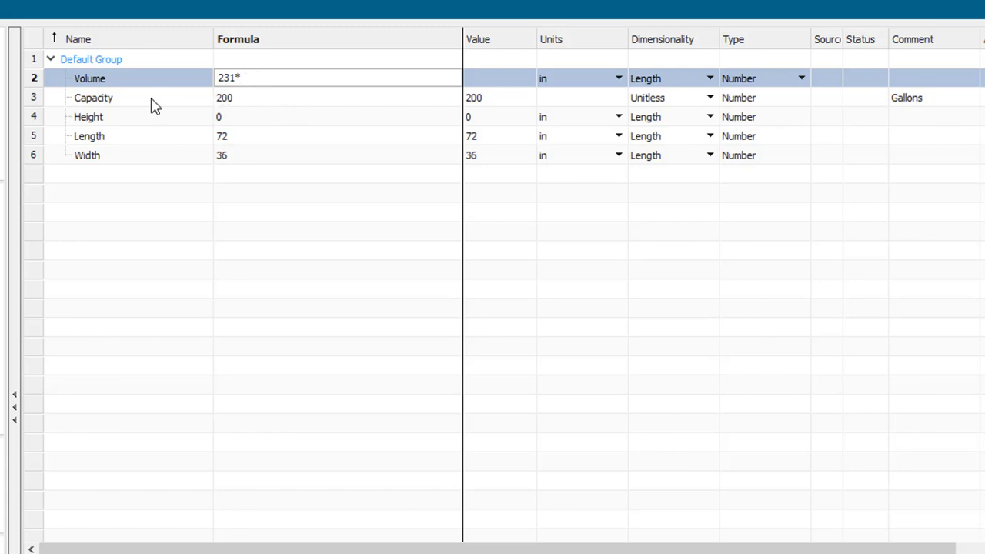
{"action": "left_click", "coordinate": [127, 103]}
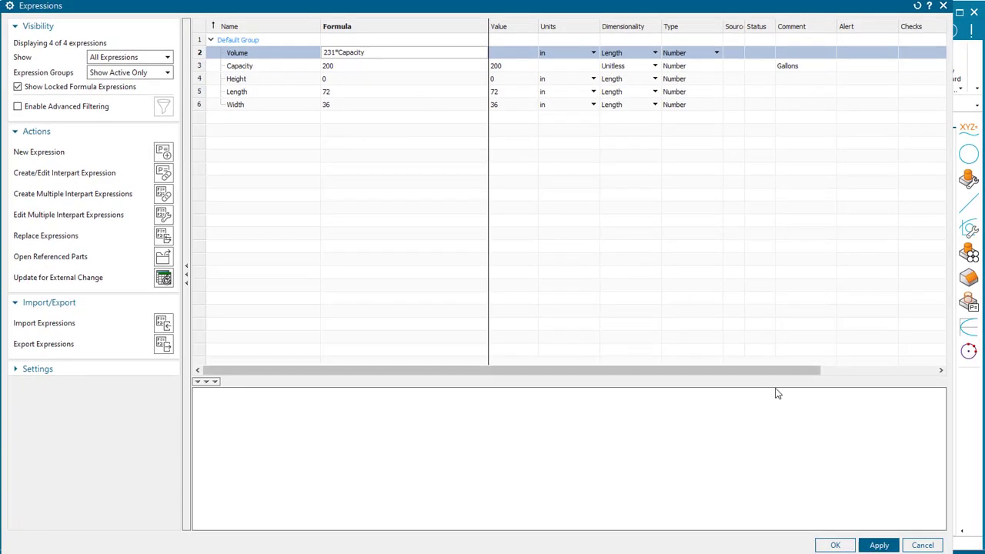
{"action": "left_click", "coordinate": [877, 544]}
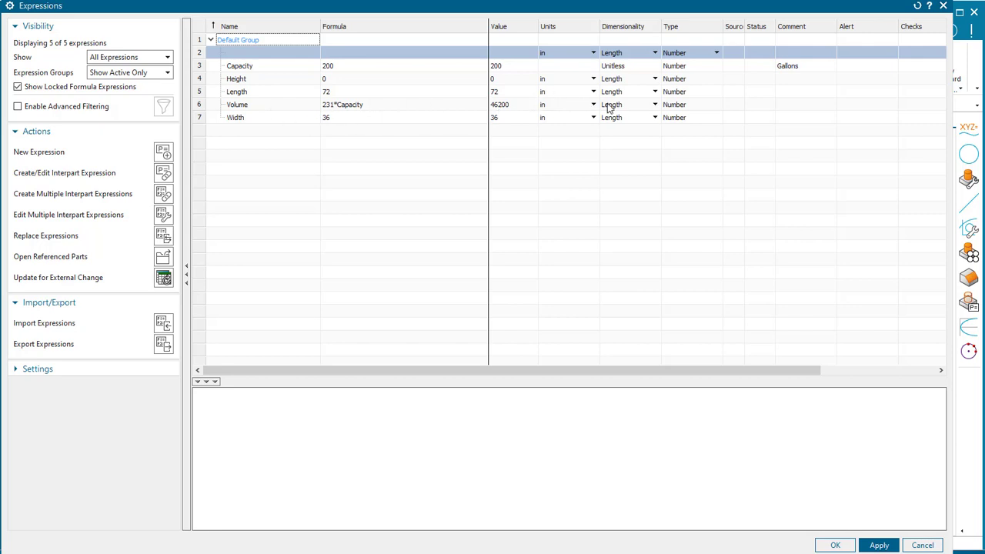
Set Volume's dimensionality to Volume so it reads 46200 cubic inches
{"action": "left_click", "coordinate": [655, 104]}
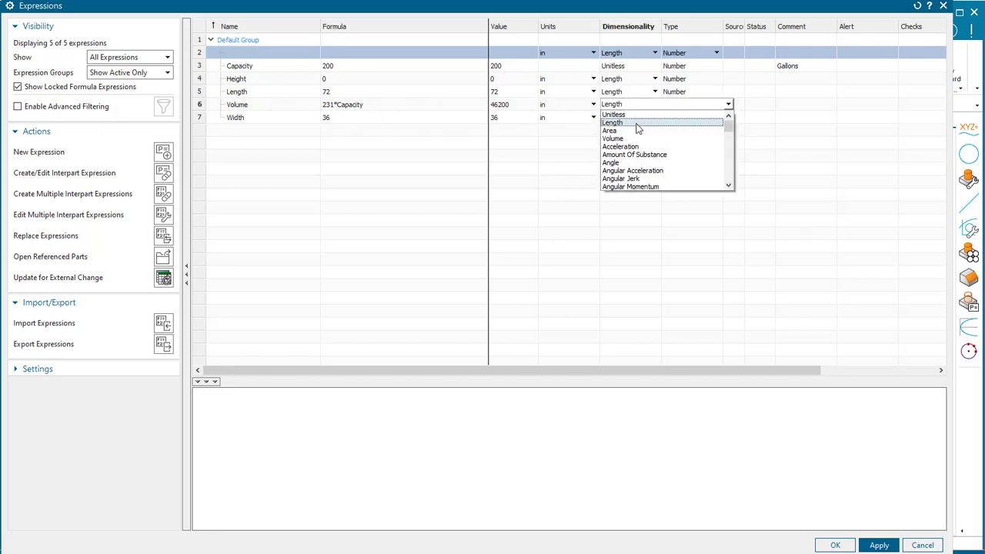
{"action": "left_click", "coordinate": [633, 139]}
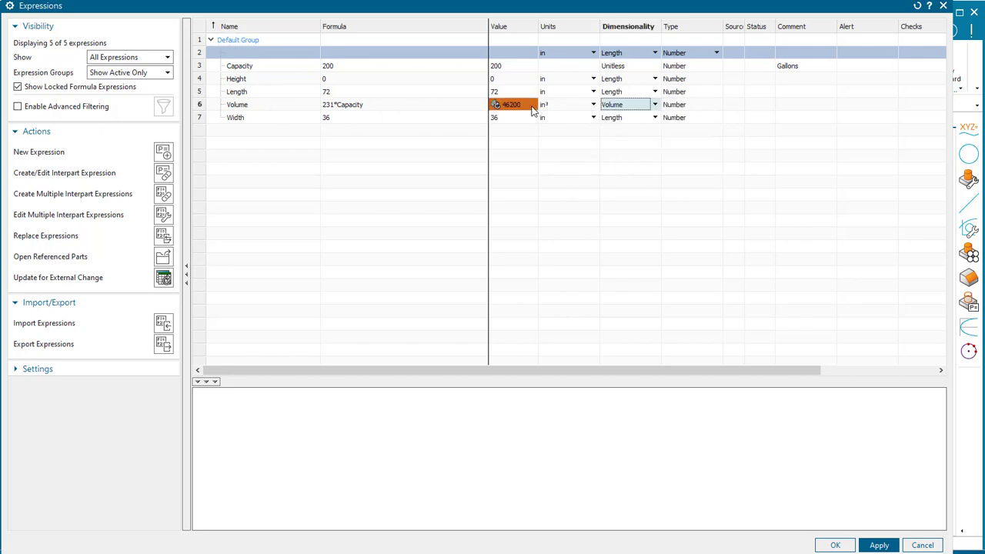
{"action": "left_click", "coordinate": [879, 545]}
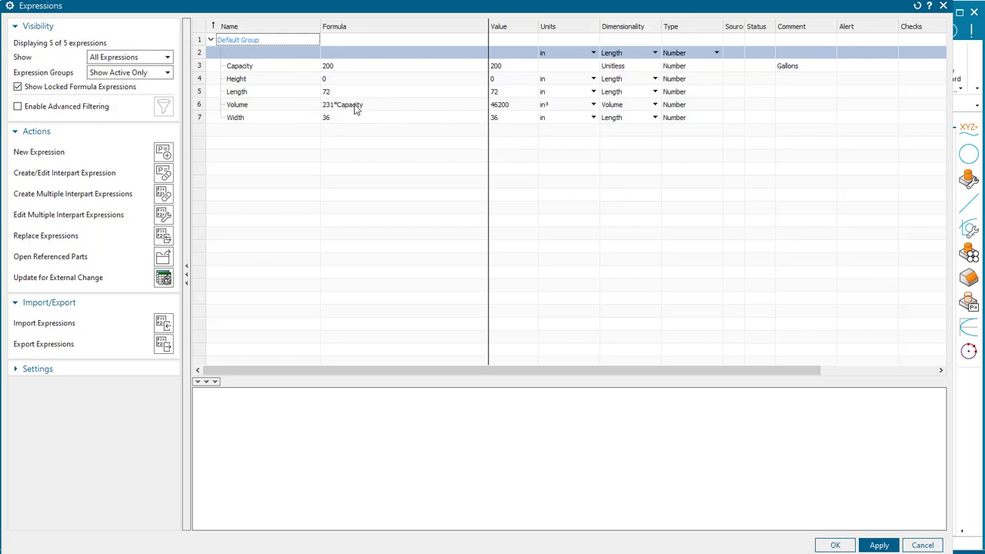
{"action": "left_click", "coordinate": [346, 66]}
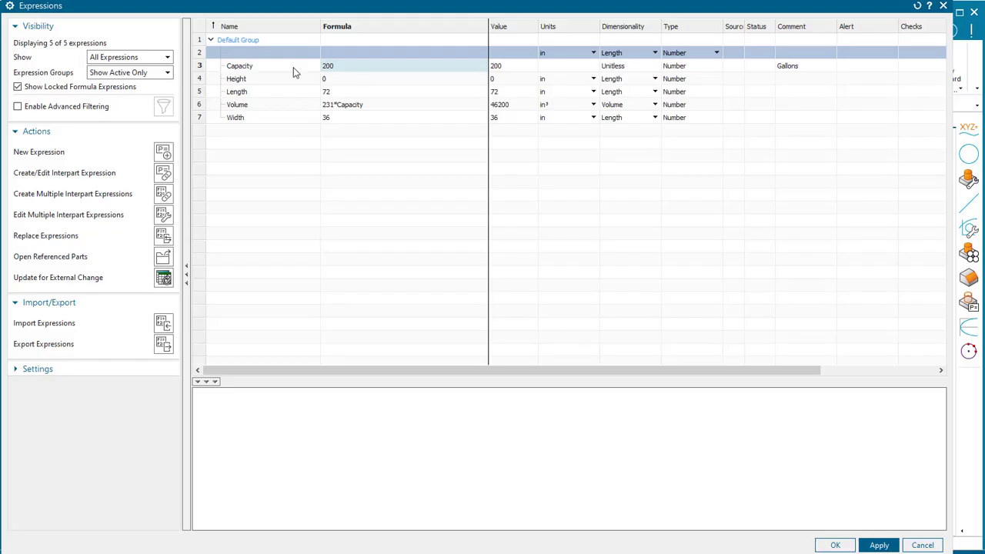
{"action": "left_click", "coordinate": [291, 52]}
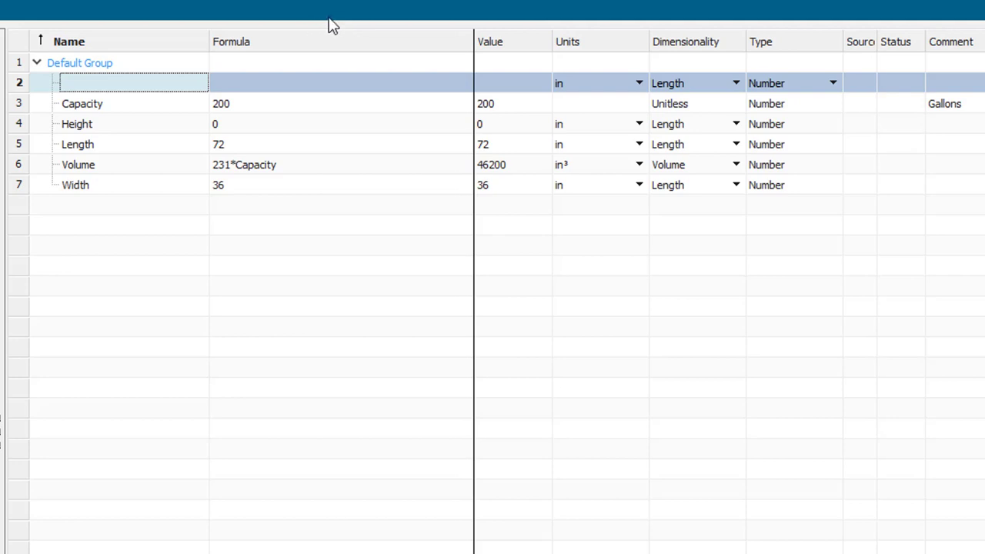
Add an Area expression, Length*Width in square inches, evaluating to 2592
{"action": "left_click", "coordinate": [166, 90]}
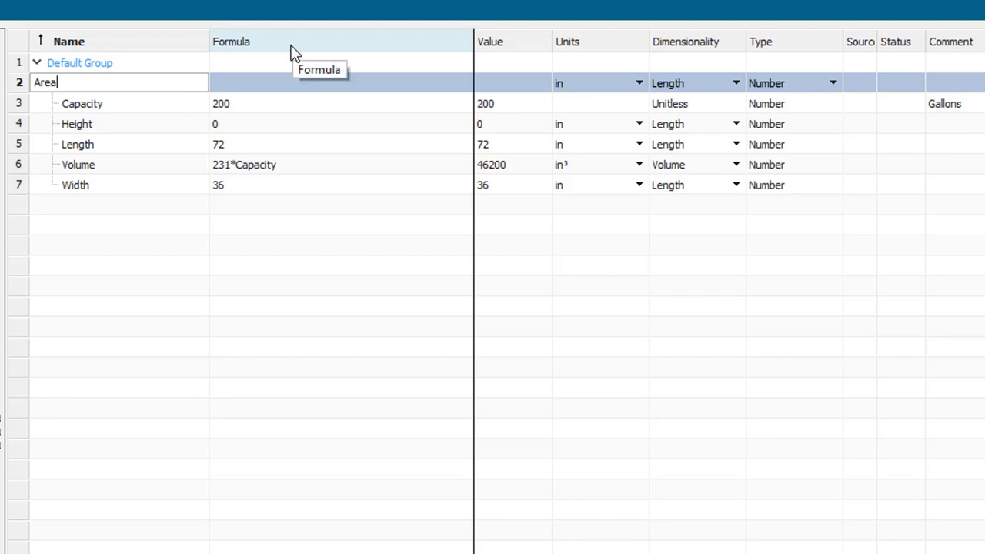
{"action": "left_click", "coordinate": [284, 90]}
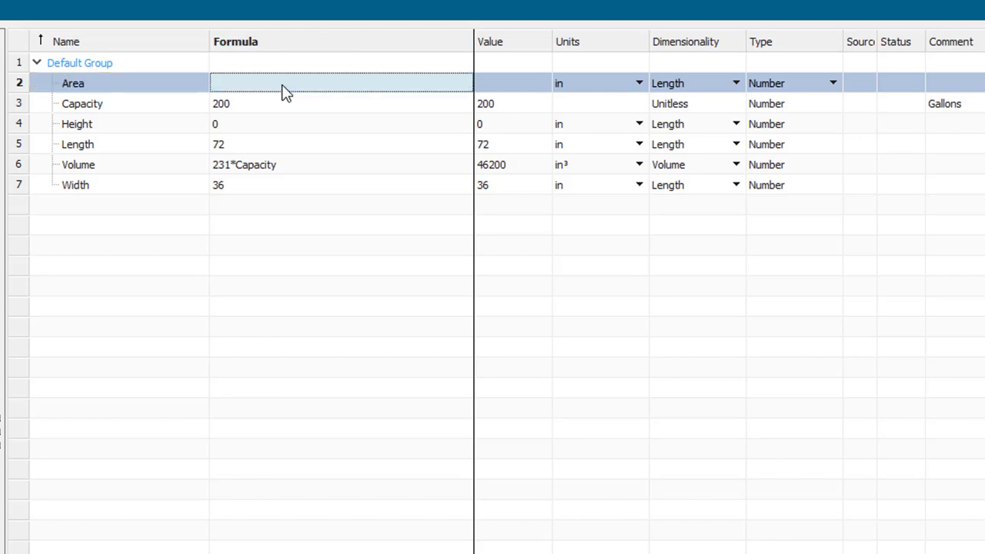
{"action": "left_click", "coordinate": [727, 87]}
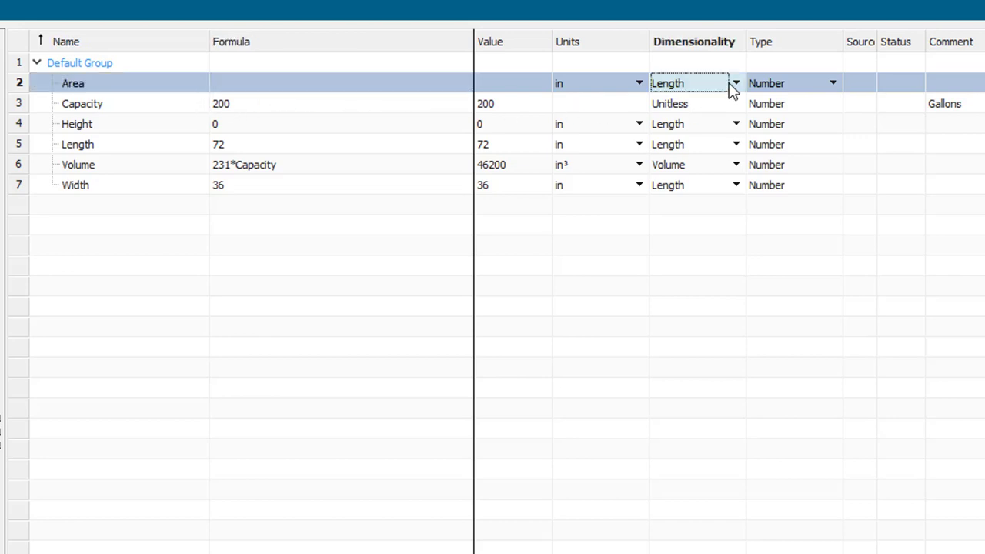
{"action": "left_click", "coordinate": [737, 86]}
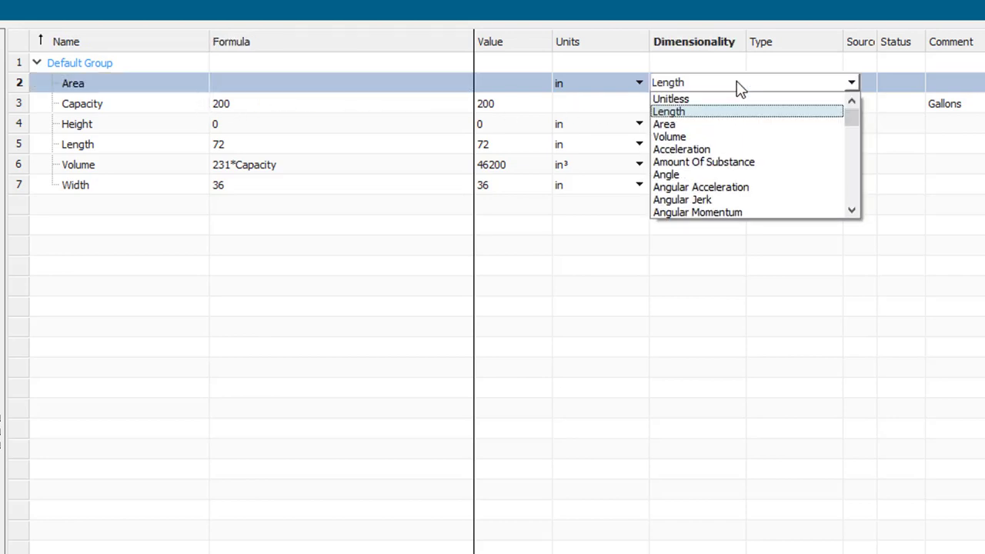
{"action": "left_click", "coordinate": [686, 126]}
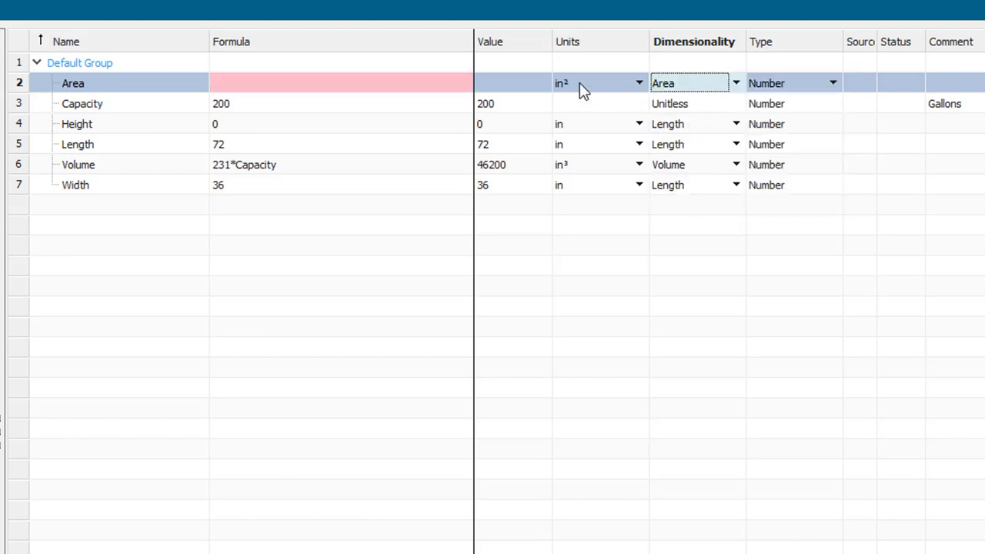
{"action": "left_click", "coordinate": [265, 91]}
{"action": "left_click", "coordinate": [232, 91]}
{"action": "type", "text": "Length*"}
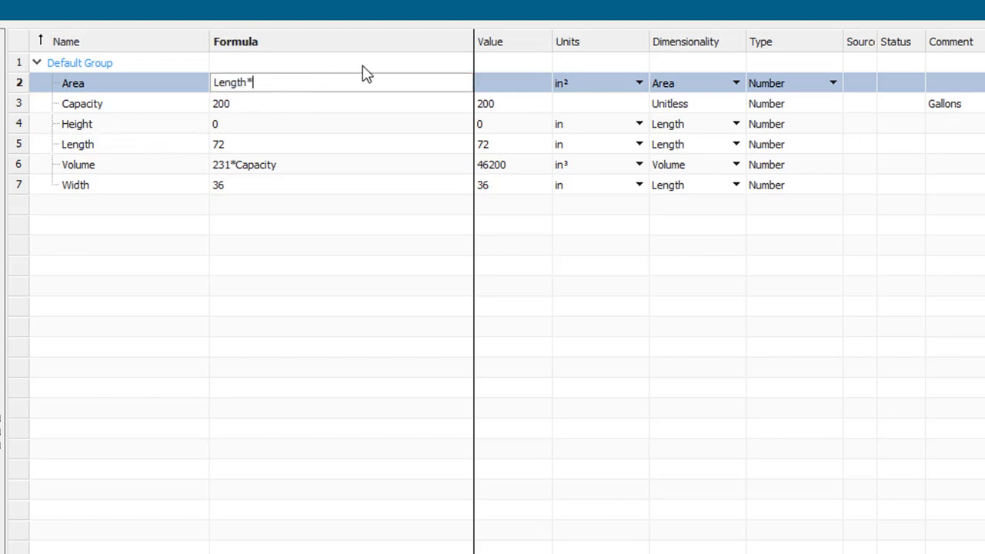
{"action": "left_click", "coordinate": [103, 187]}
{"action": "key", "text": "Return"}
{"action": "key", "text": "Insert"}
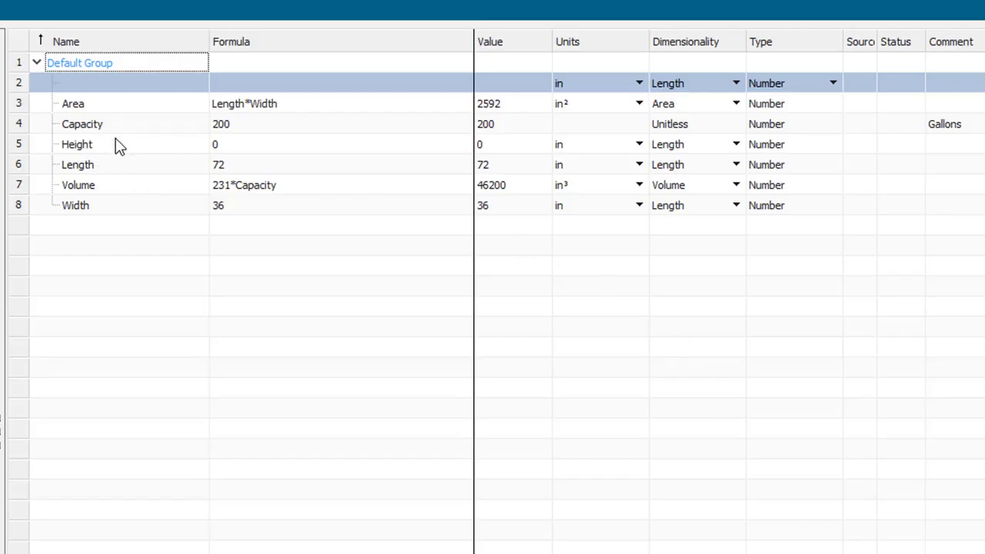
Set Height's formula to Volume/Area, giving 17.82407407 inches
{"action": "left_click", "coordinate": [260, 154]}
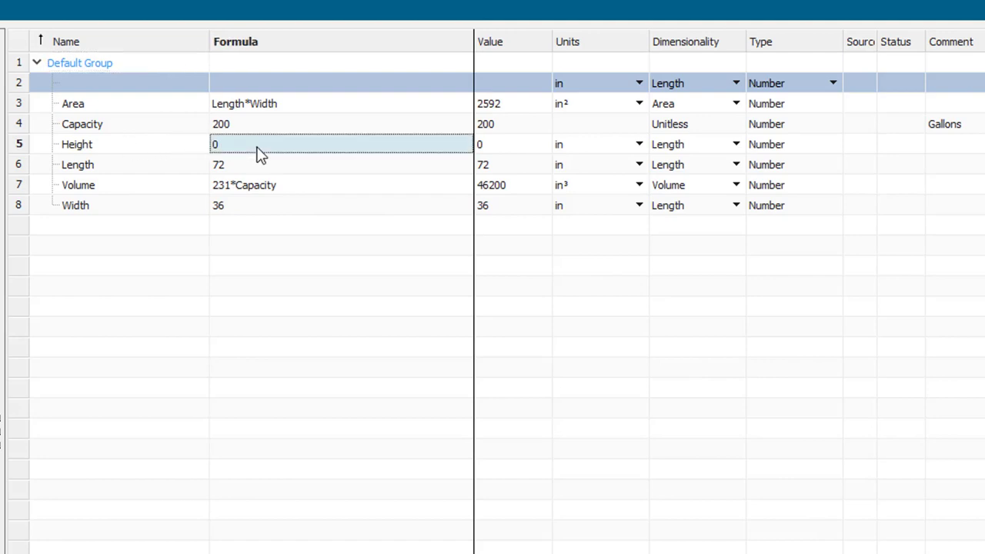
{"action": "left_click", "coordinate": [260, 154]}
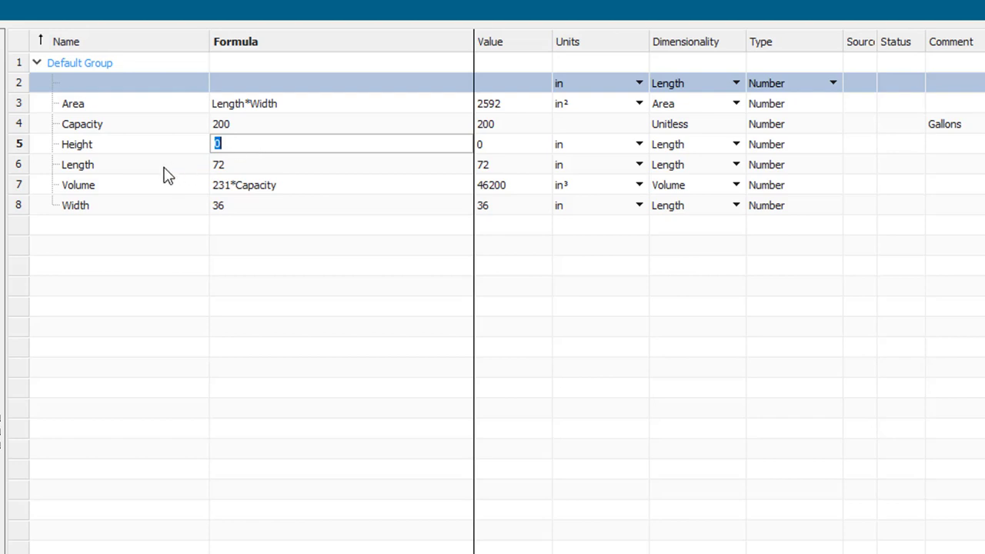
{"action": "left_click", "coordinate": [113, 185]}
{"action": "type", "text": "/"}
{"action": "left_click", "coordinate": [141, 104]}
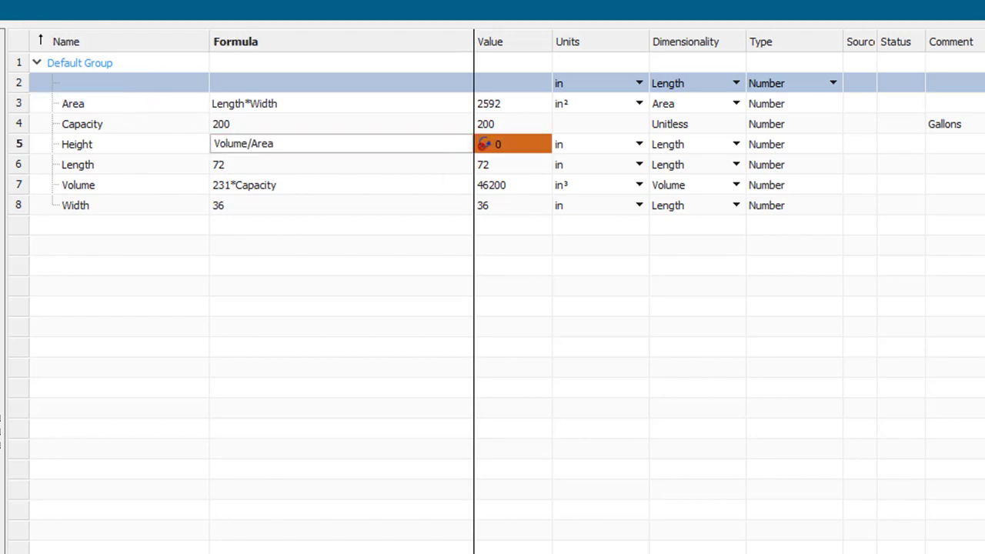
{"action": "key", "text": "Return"}
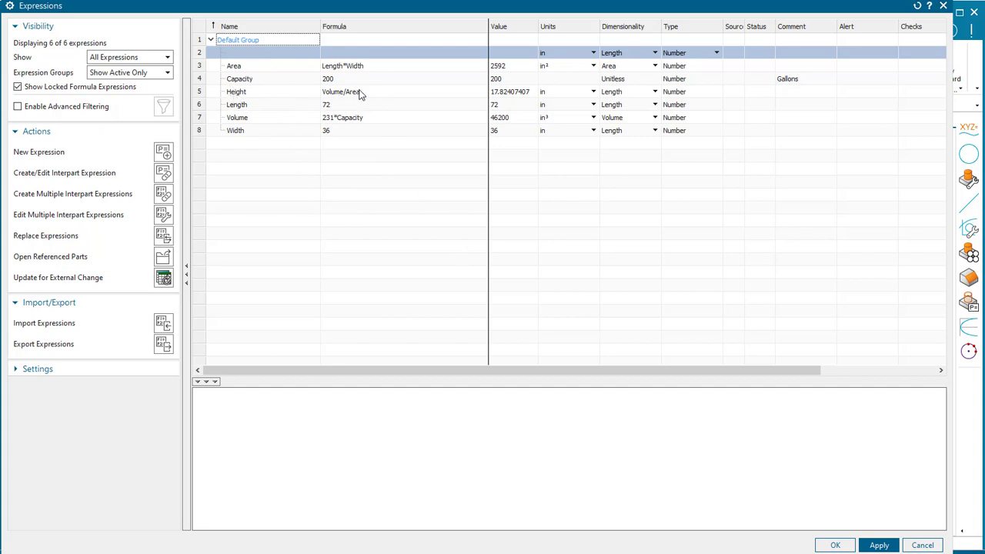
Apply the expression changes and start SKETCH_000 on the Top datum plane
{"action": "left_click", "coordinate": [865, 545]}
{"action": "left_click", "coordinate": [831, 543]}
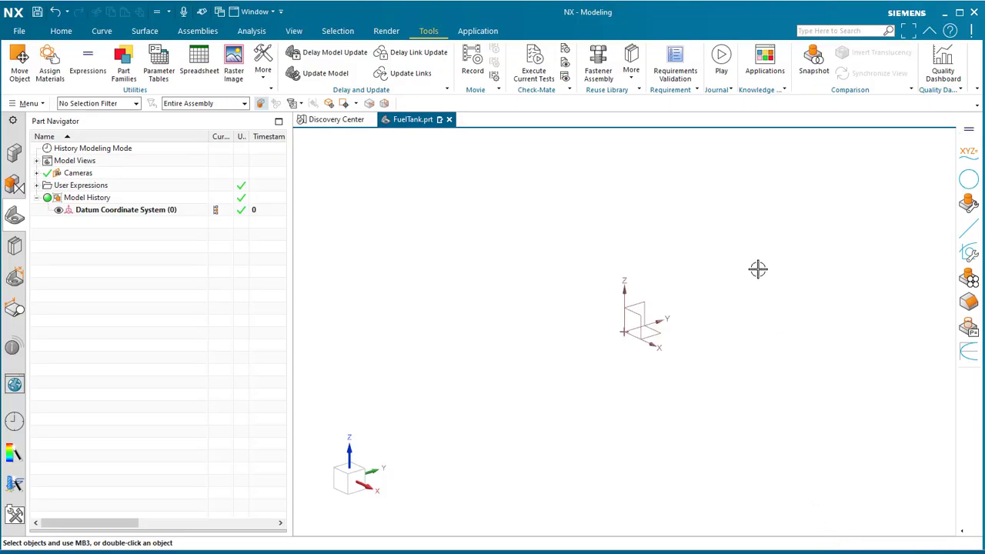
{"action": "left_click", "coordinate": [63, 31]}
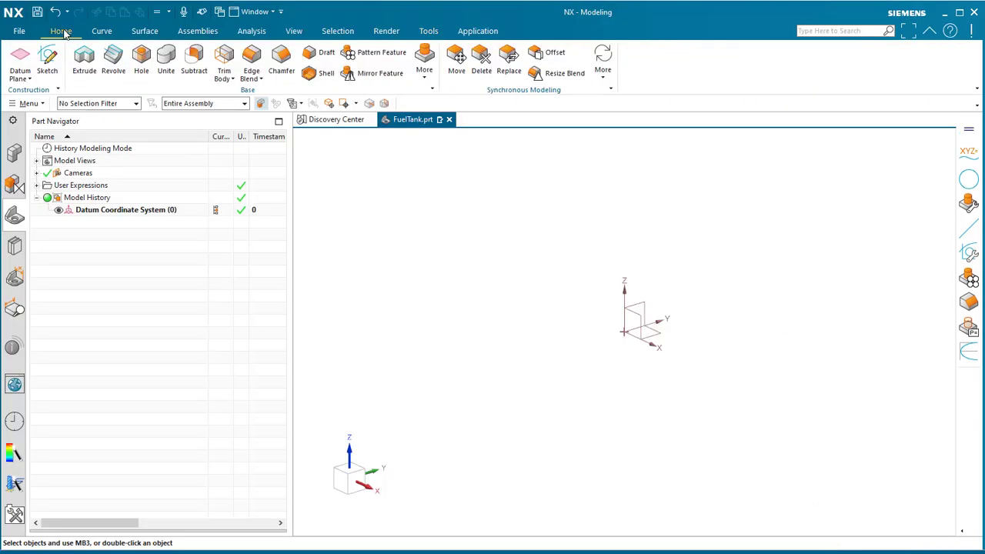
{"action": "left_click", "coordinate": [47, 60]}
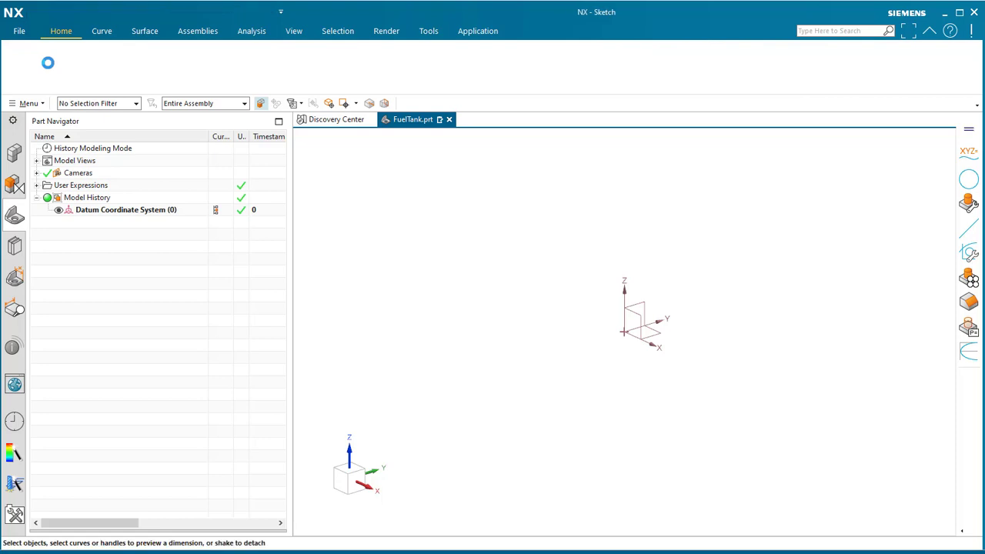
{"action": "left_click", "coordinate": [748, 336]}
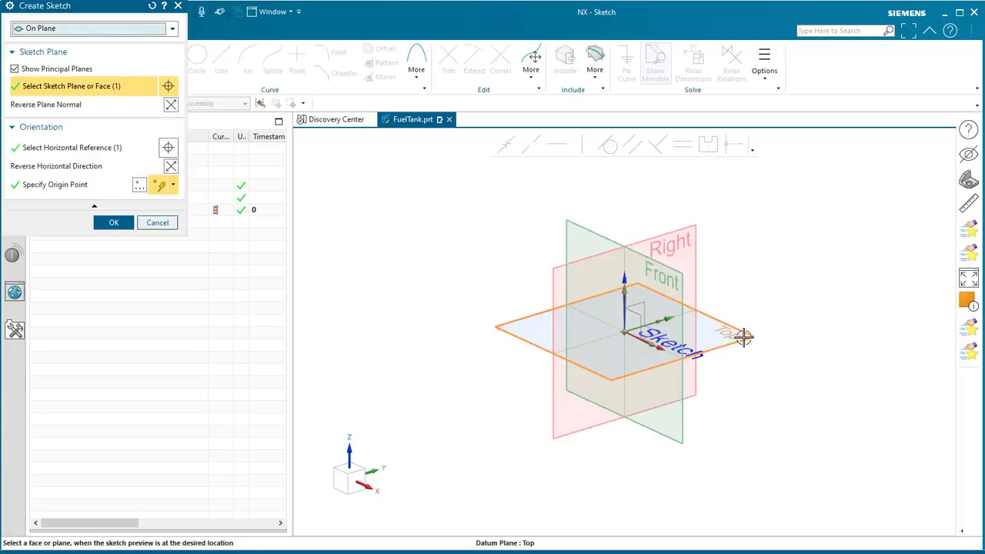
{"action": "left_click", "coordinate": [123, 224]}
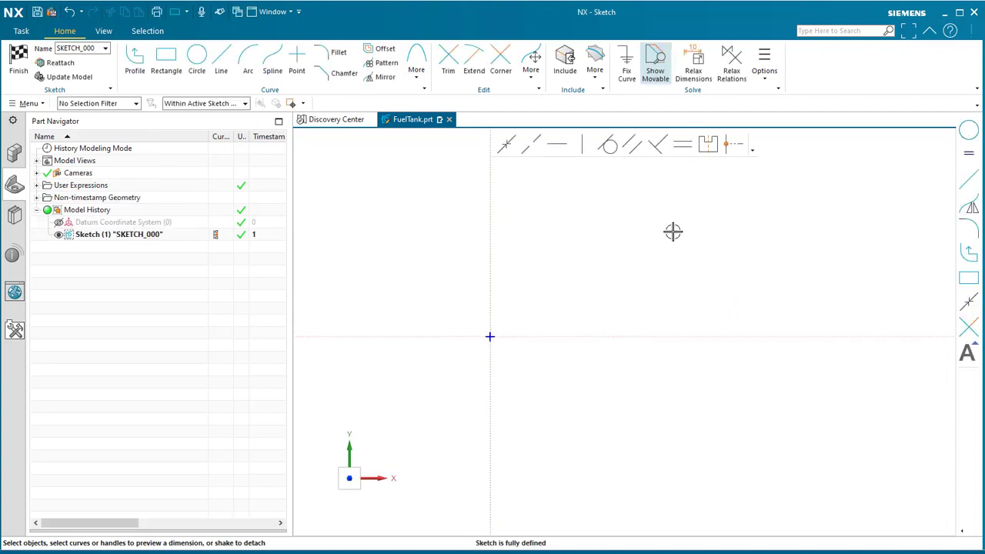
Draw a rectangle with one corner at the sketch origin
{"action": "left_click", "coordinate": [165, 60]}
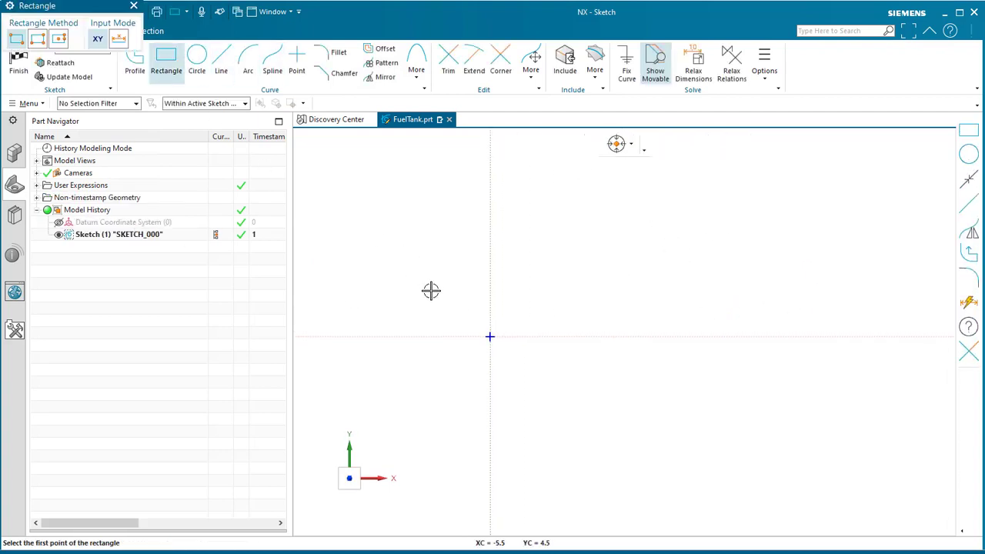
{"action": "left_click", "coordinate": [490, 337]}
{"action": "left_click", "coordinate": [749, 217]}
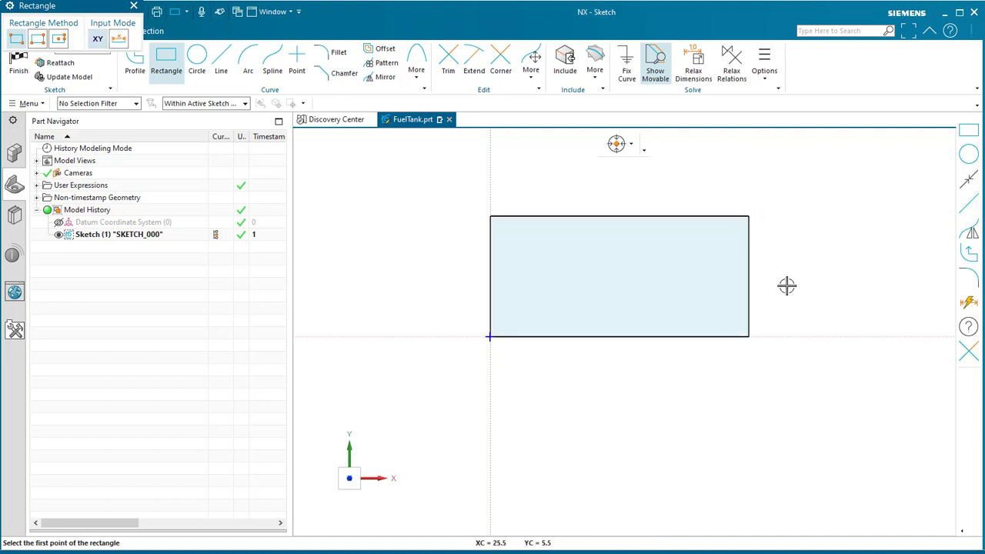
{"action": "key", "text": "Escape"}
Dimension the bottom edge as =Length (72), scaling the whole sketch to match
{"action": "left_click", "coordinate": [609, 337]}
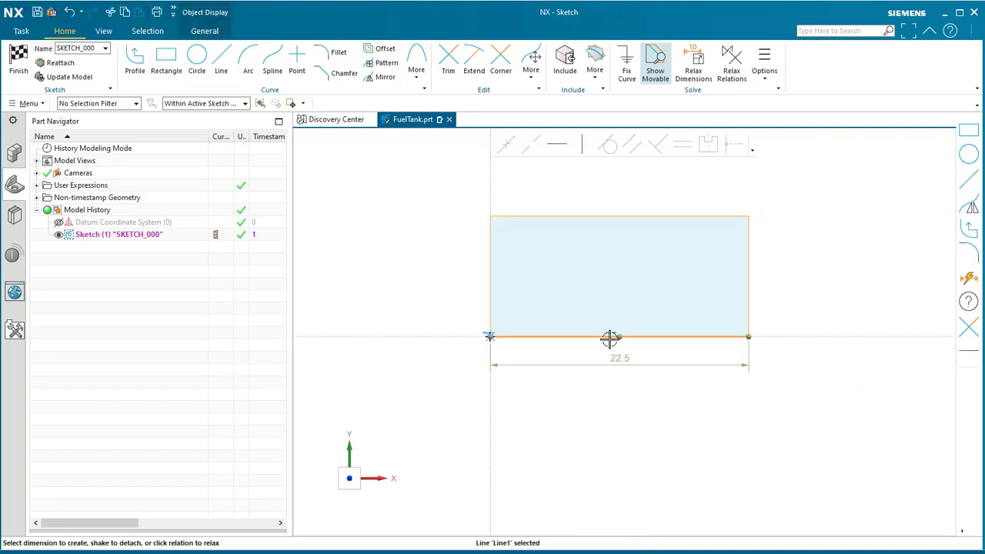
{"action": "double_click", "coordinate": [644, 365]}
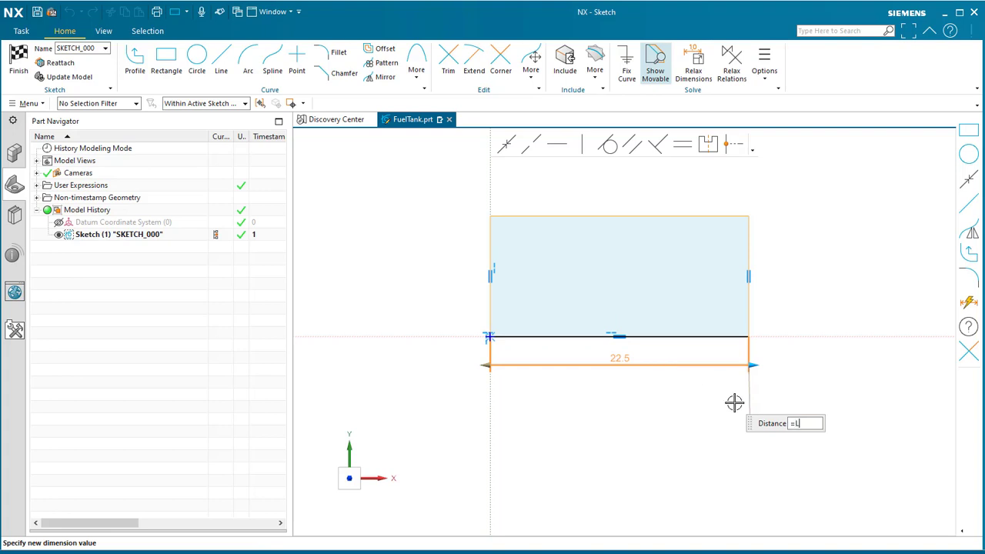
{"action": "type", "text": "=Length"}
{"action": "key", "text": "Return"}
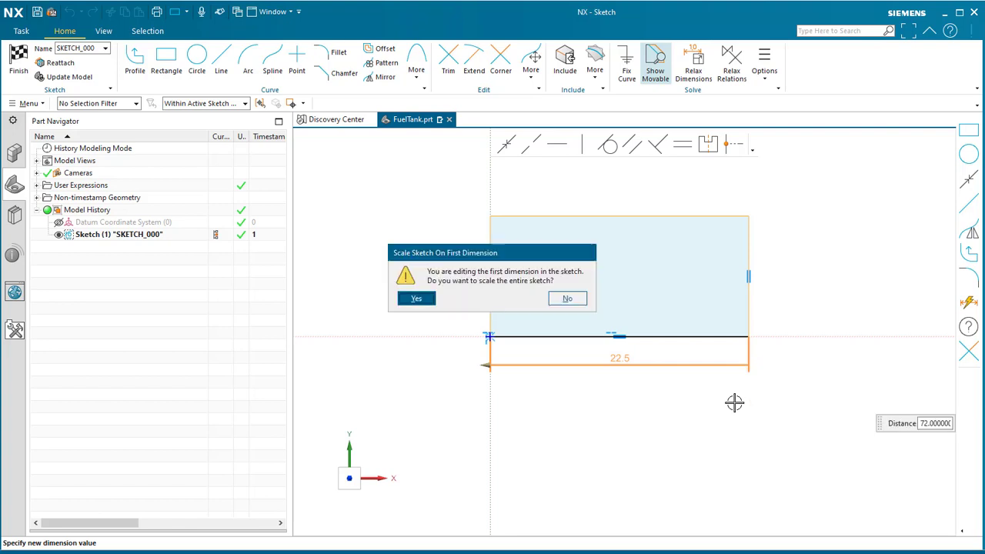
{"action": "left_click", "coordinate": [417, 299]}
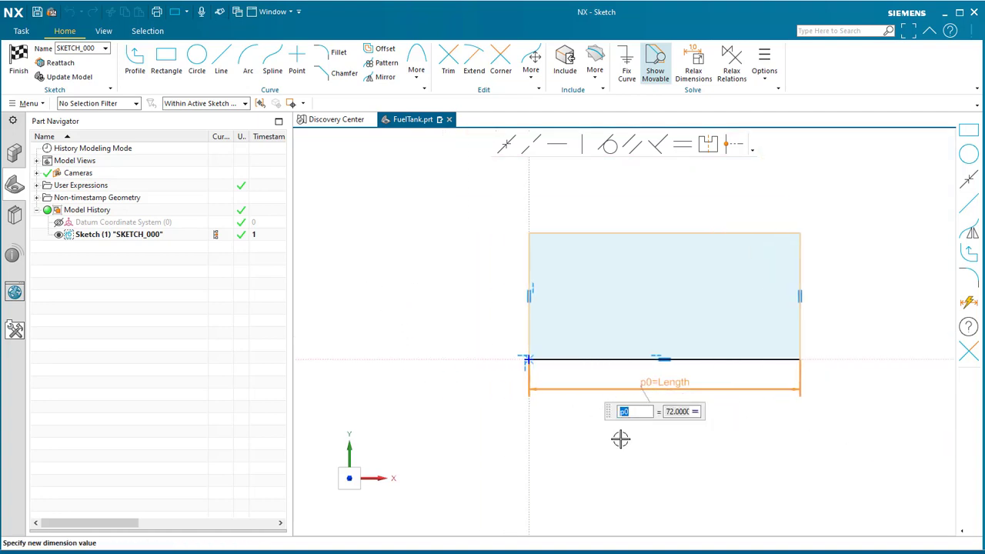
{"action": "key", "text": "Return"}
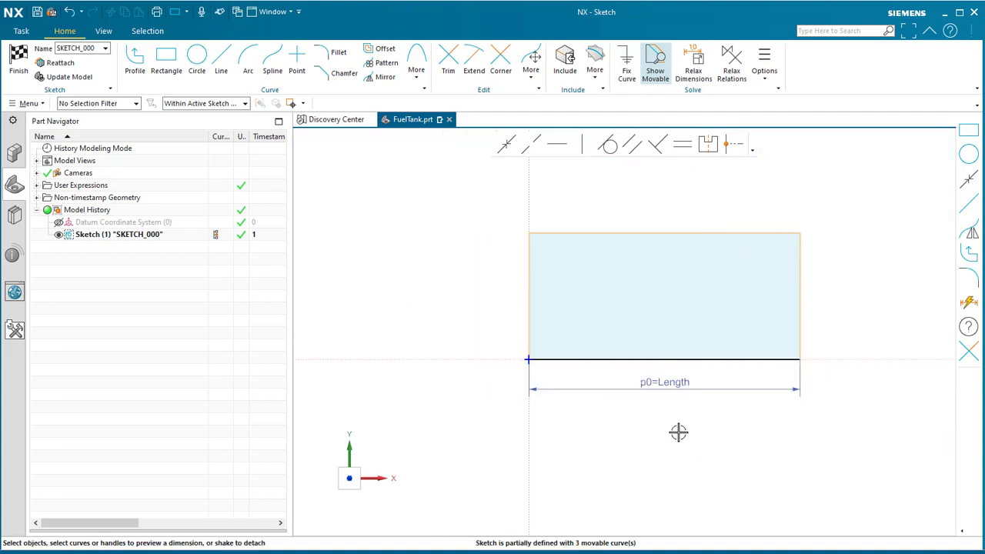
Dimension the left edge as =Width and confirm the Length dimension stays at 72
{"action": "left_click", "coordinate": [528, 264]}
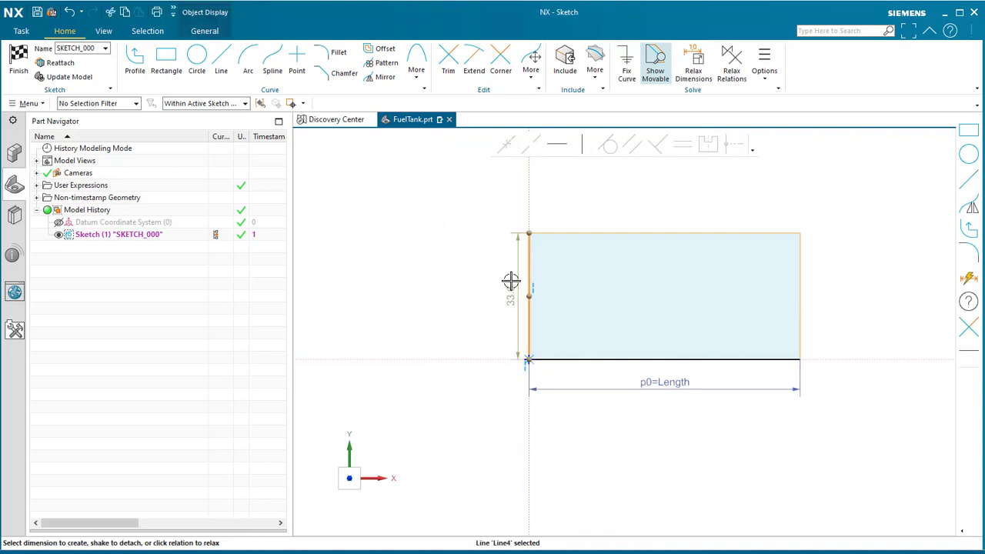
{"action": "left_click", "coordinate": [477, 293]}
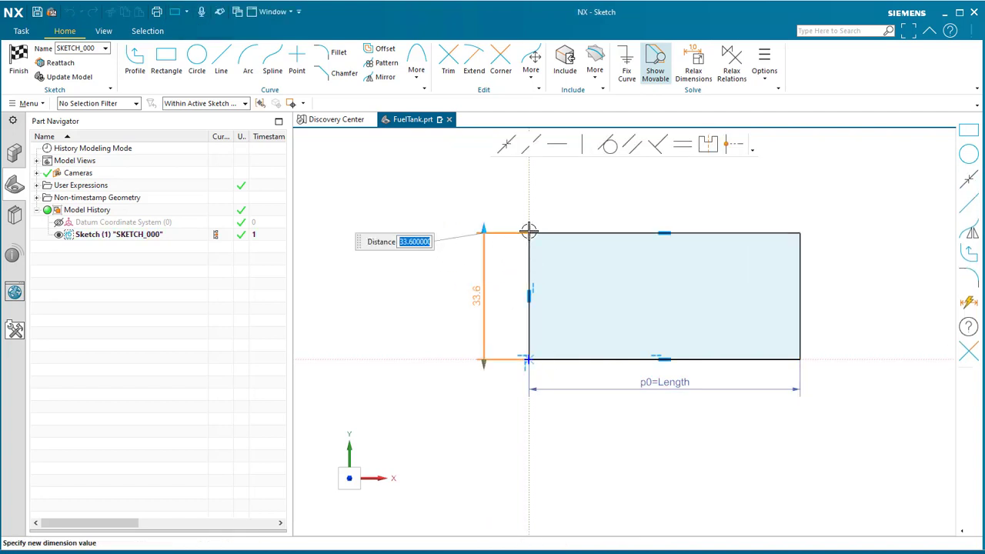
{"action": "type", "text": "=Wi"}
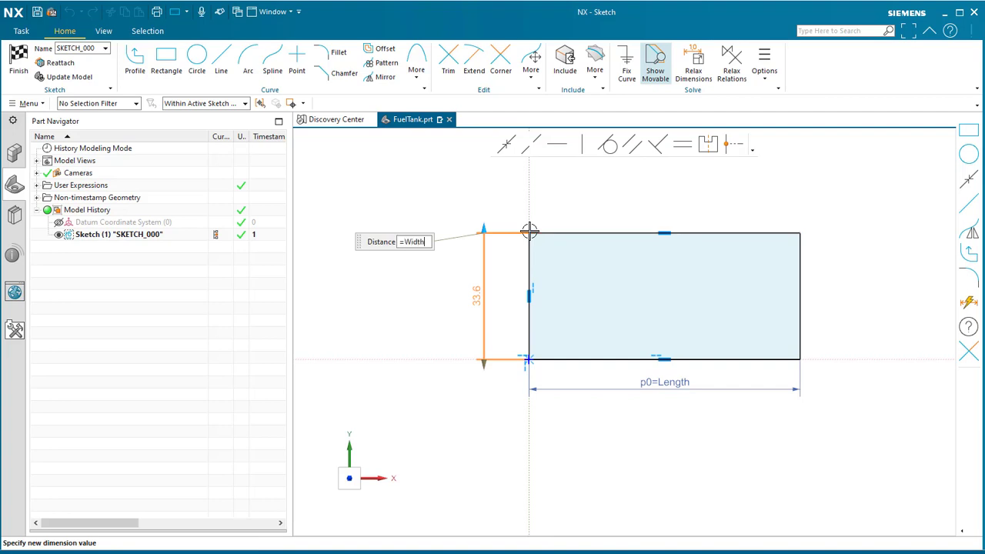
{"action": "type", "text": "dth"}
{"action": "key", "text": "Return"}
{"action": "key", "text": "Escape"}
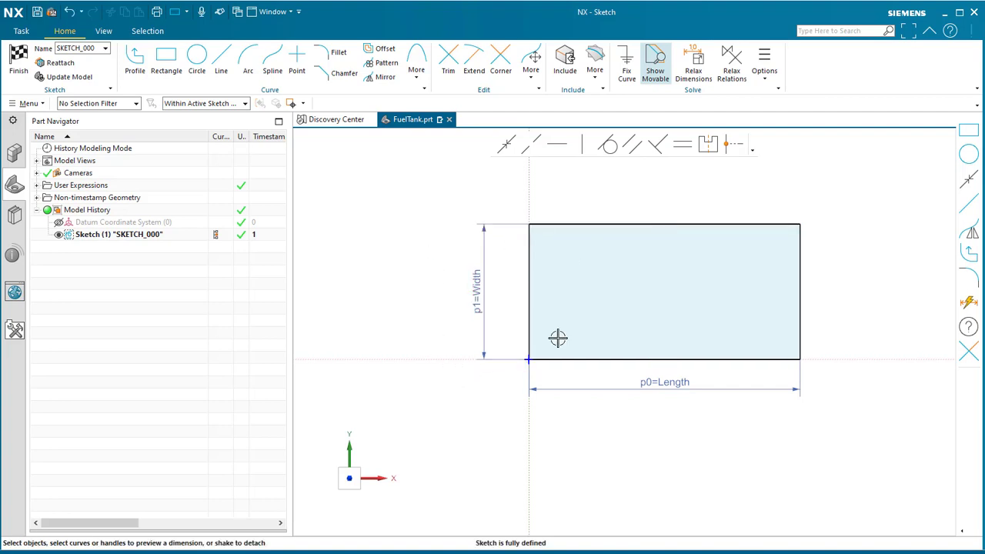
{"action": "double_click", "coordinate": [666, 383]}
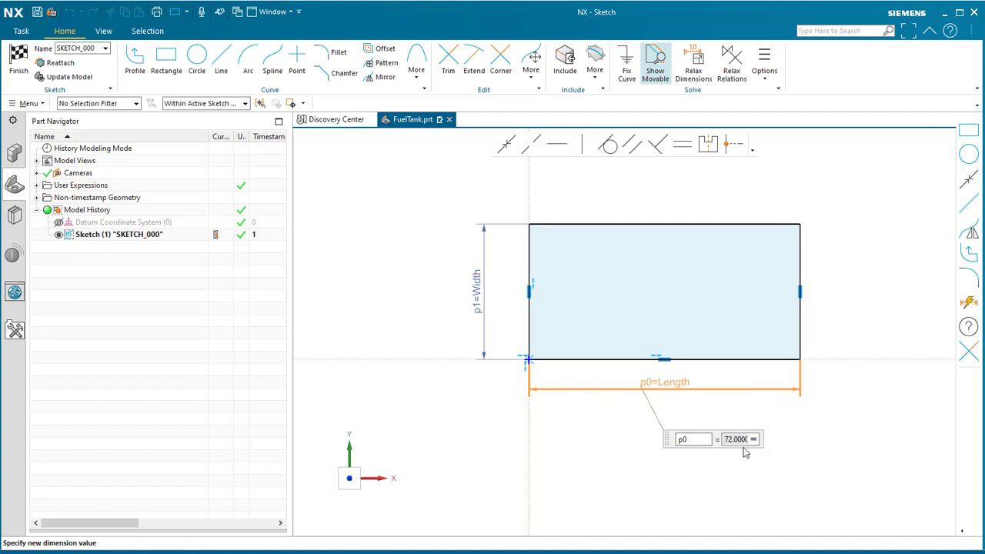
{"action": "left_click", "coordinate": [671, 462]}
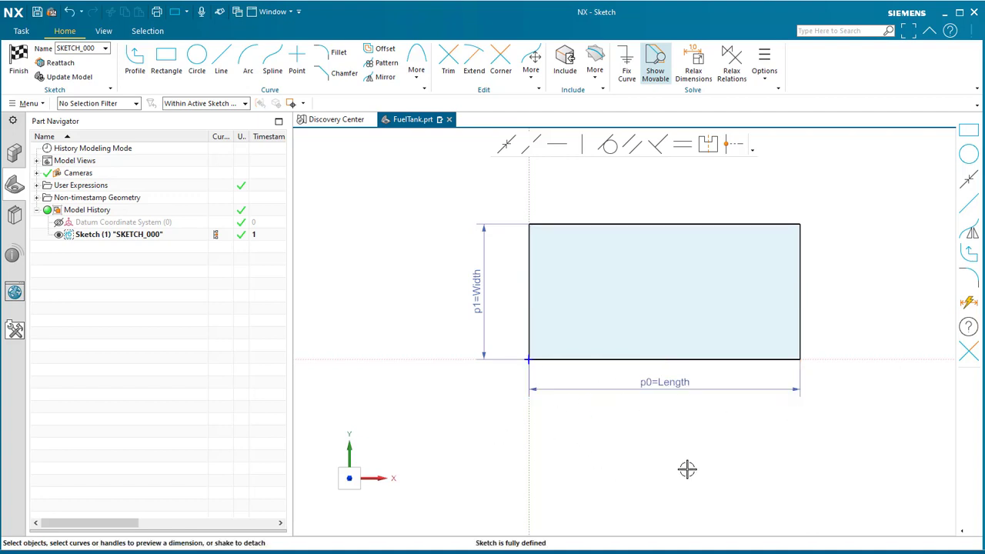
{"action": "middle_click_drag", "start_coordinate": [713, 417], "coordinate": [675, 451], "text": "shift"}
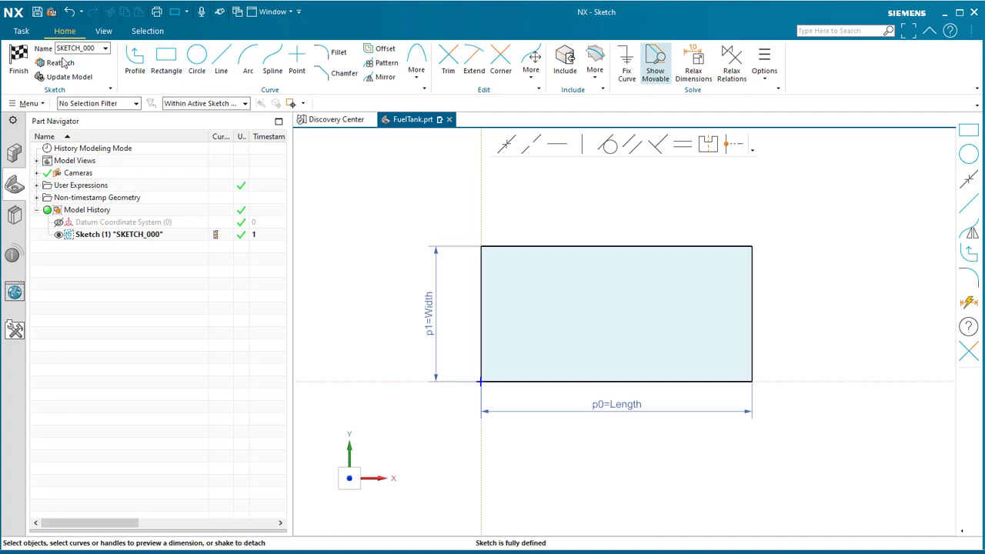
Finish SKETCH_000, then fit and orbit the view to see the rectangle in 3D
{"action": "left_click", "coordinate": [25, 60]}
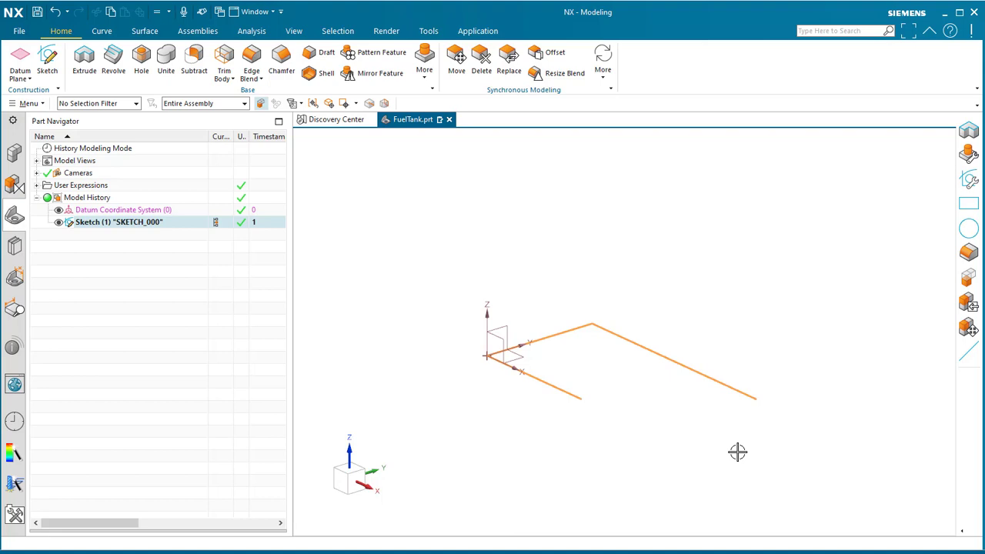
{"action": "mouse_move", "coordinate": [772, 447]}
{"action": "middle_mouse_down"}
{"action": "mouse_move", "coordinate": [749, 446]}
{"action": "mouse_move", "coordinate": [785, 457]}
{"action": "mouse_move", "coordinate": [776, 423]}
{"action": "mouse_move", "coordinate": [703, 469]}
{"action": "mouse_move", "coordinate": [765, 409]}
{"action": "mouse_move", "coordinate": [796, 453]}
{"action": "mouse_move", "coordinate": [793, 411]}
{"action": "mouse_move", "coordinate": [783, 446]}
{"action": "mouse_move", "coordinate": [776, 426]}
{"action": "mouse_move", "coordinate": [748, 464]}
{"action": "mouse_move", "coordinate": [777, 429]}
{"action": "middle_mouse_up"}
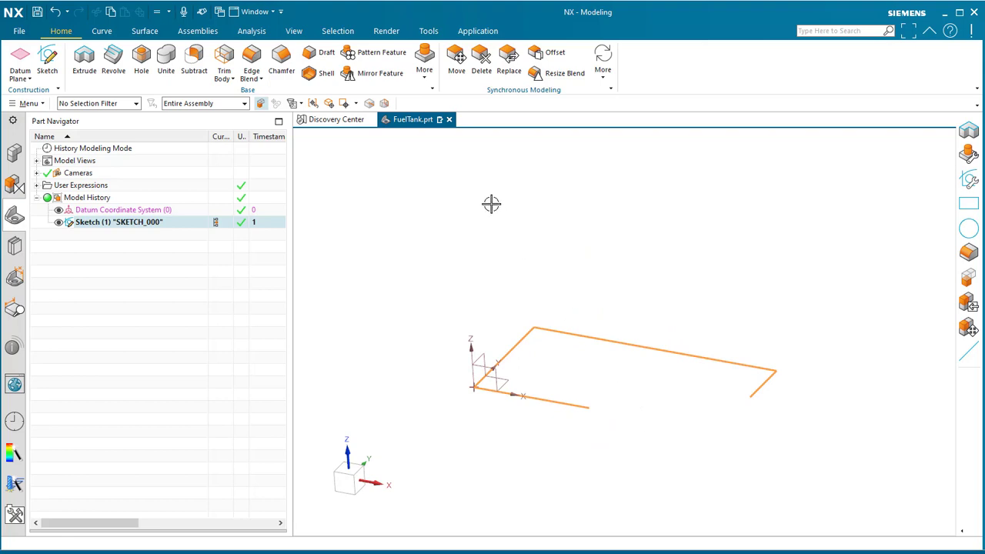
{"action": "left_click", "coordinate": [296, 31]}
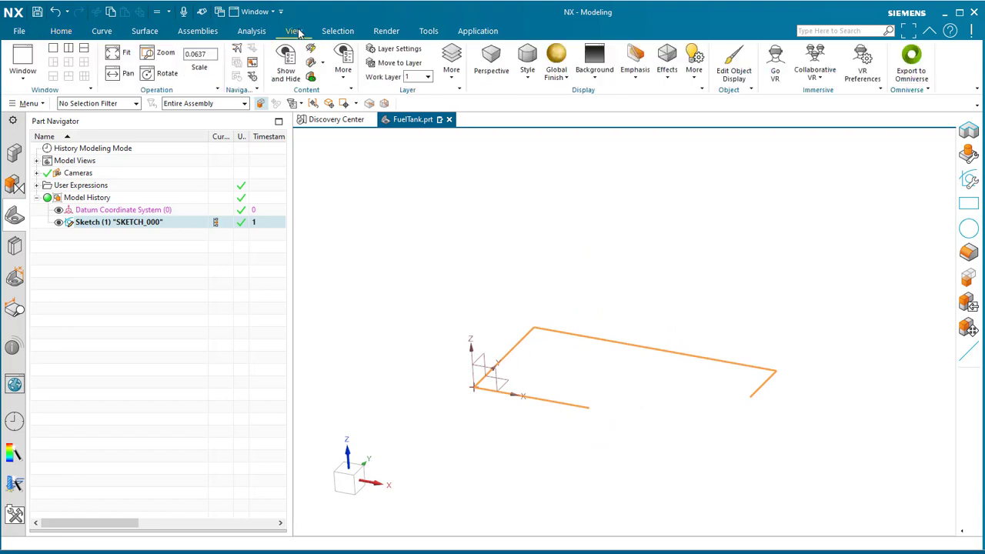
{"action": "left_click", "coordinate": [123, 54]}
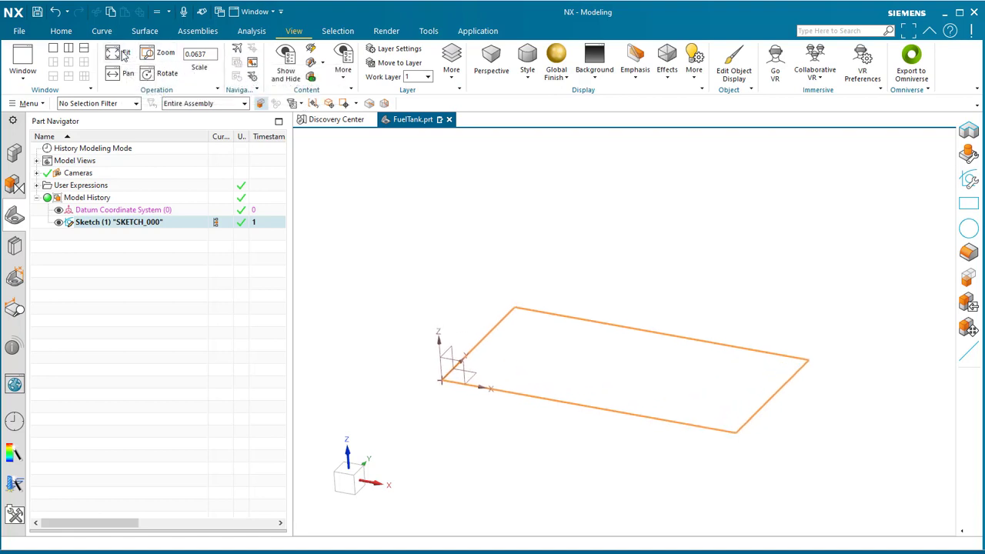
{"action": "middle_click_drag", "start_coordinate": [639, 394], "coordinate": [653, 364]}
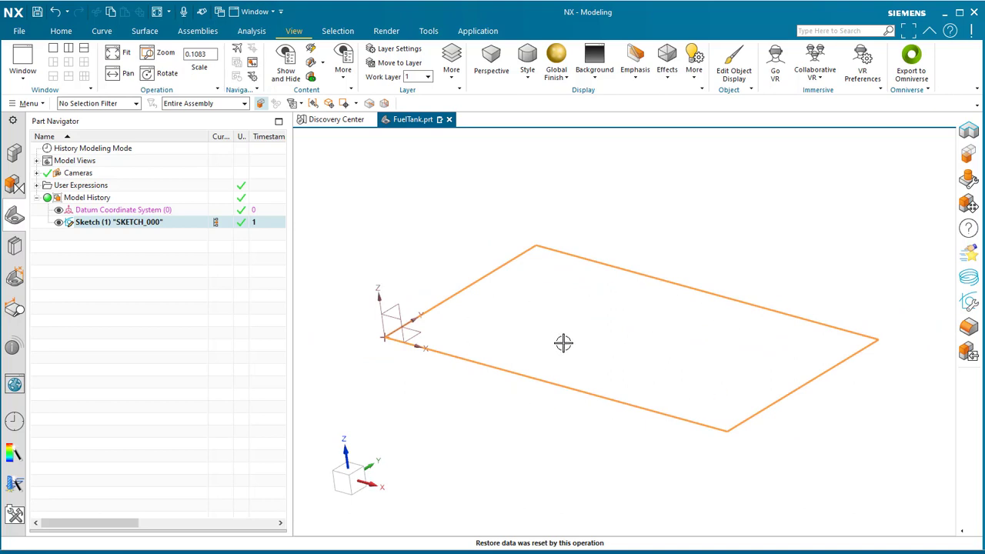
{"action": "middle_click_drag", "start_coordinate": [546, 300], "coordinate": [584, 307]}
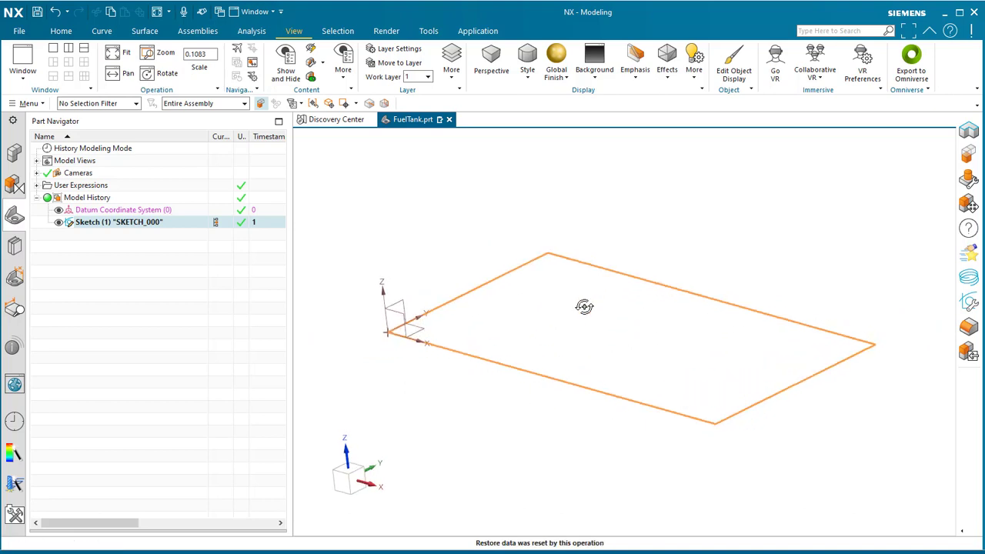
Extrude the rectangle sketch with End Distance set to the Height expression (17.8241 in)
{"action": "left_click", "coordinate": [61, 33]}
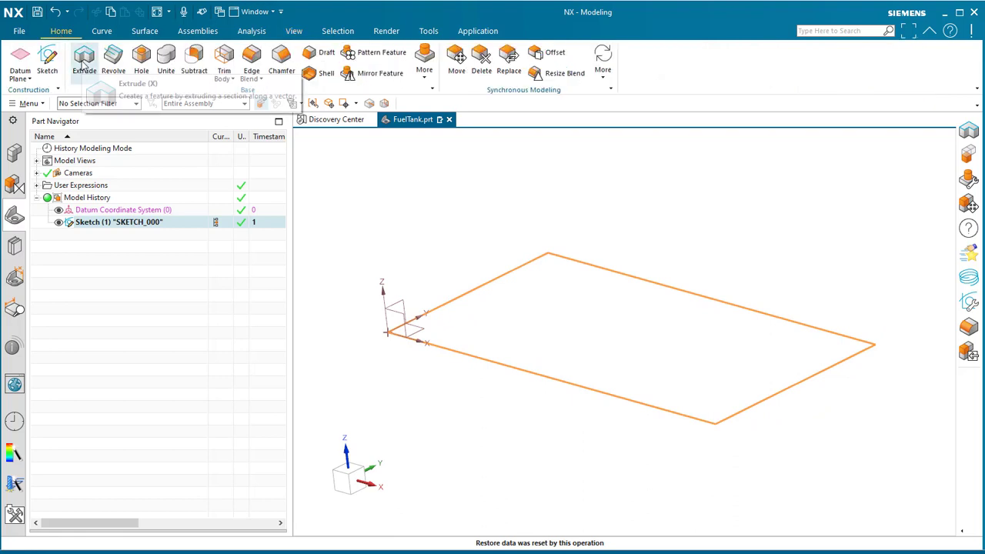
{"action": "left_click", "coordinate": [83, 63]}
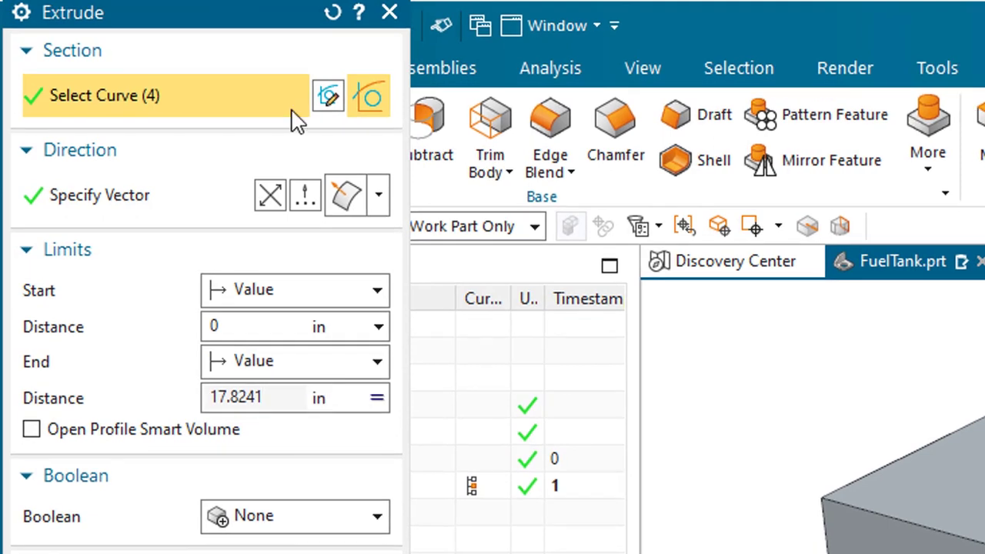
{"action": "left_click_drag", "start_coordinate": [216, 23], "coordinate": [360, 98]}
{"action": "left_click", "coordinate": [423, 467]}
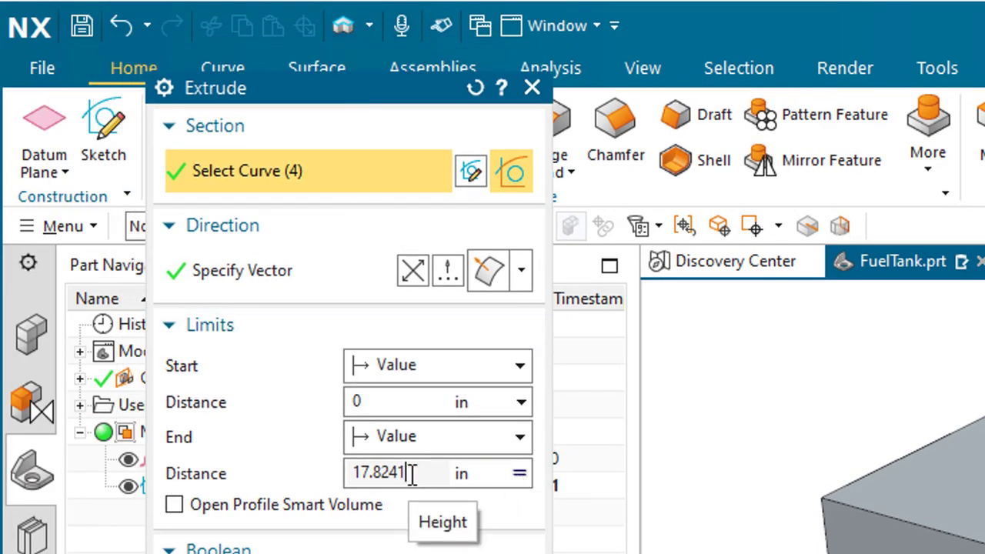
{"action": "left_click", "coordinate": [521, 475]}
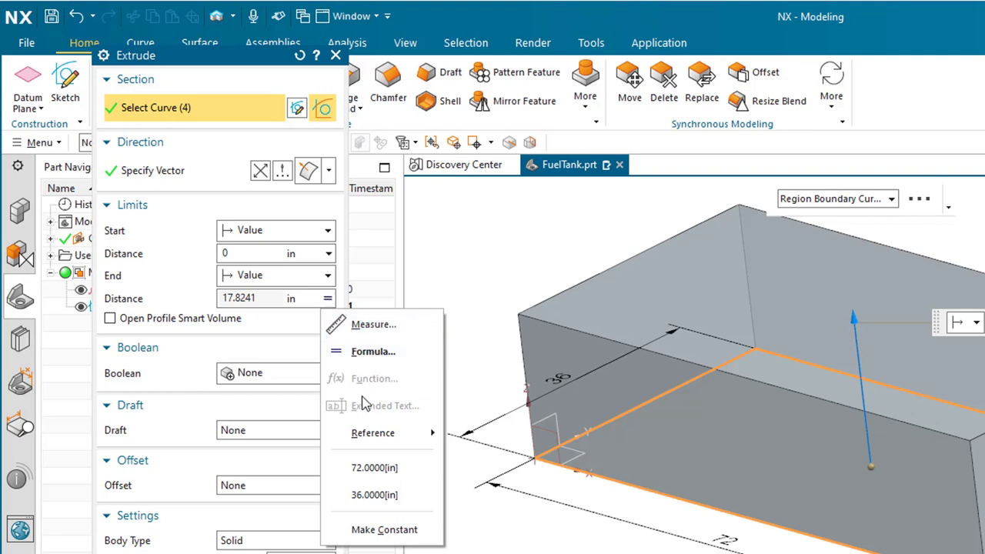
{"action": "left_click", "coordinate": [381, 530]}
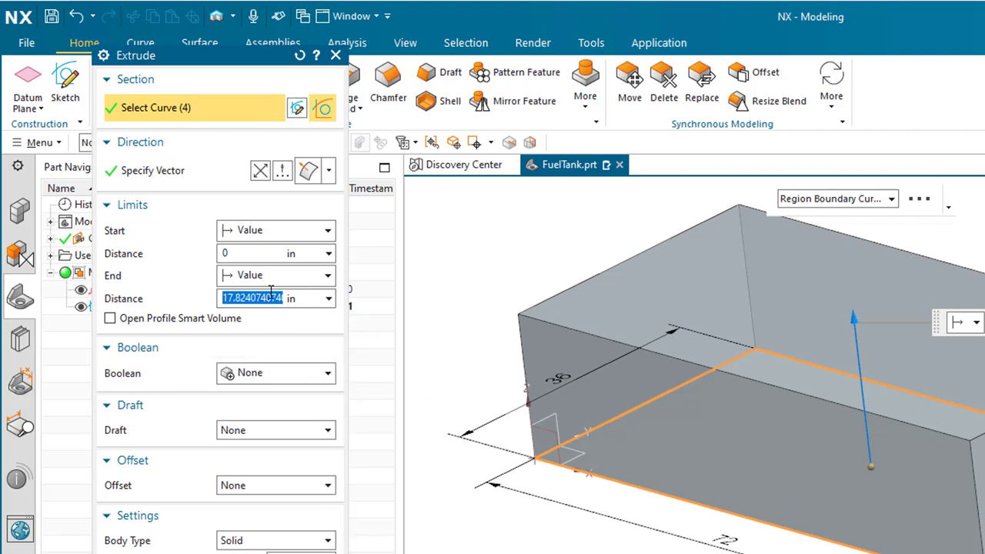
{"action": "key", "text": "BackSpace"}
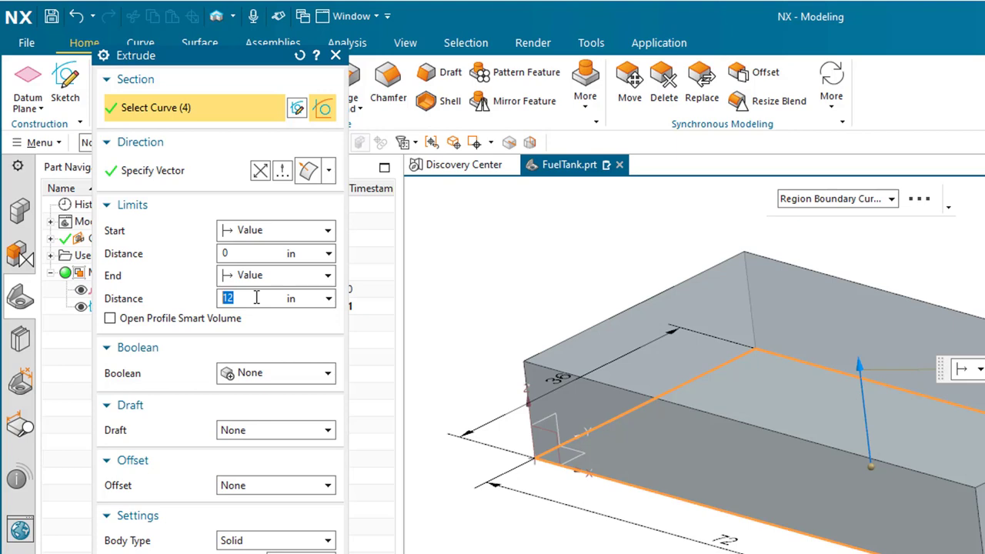
{"action": "type", "text": "Hei"}
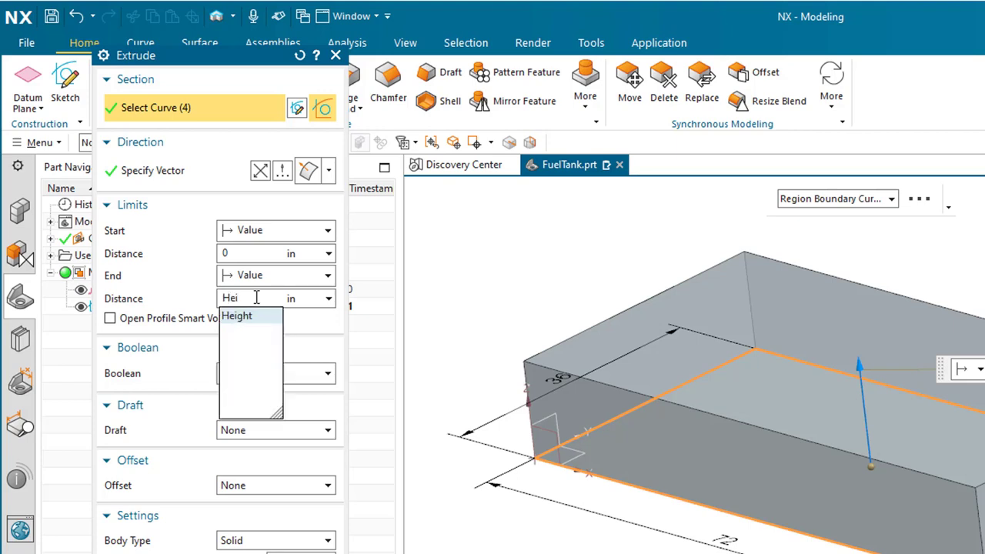
{"action": "type", "text": "ght"}
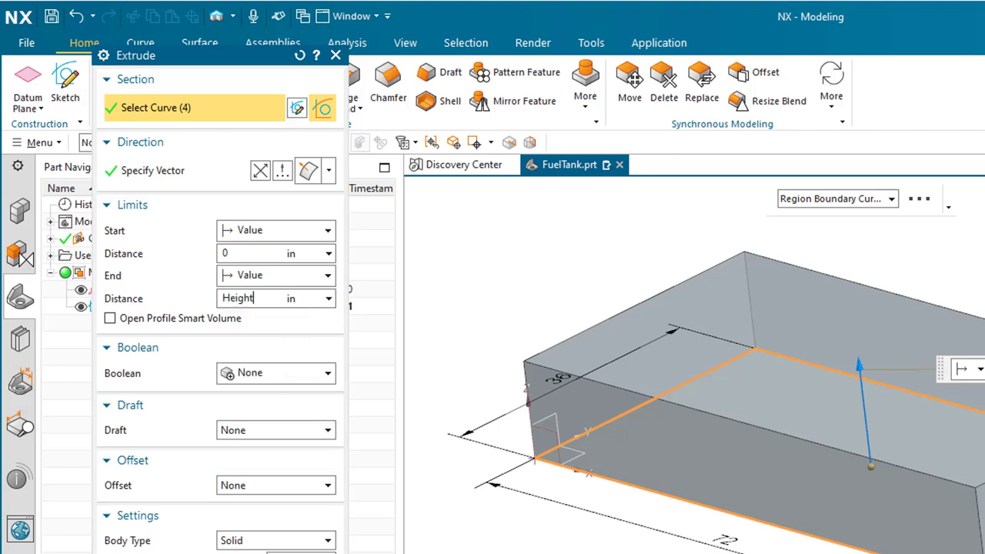
{"action": "key", "text": "Return"}
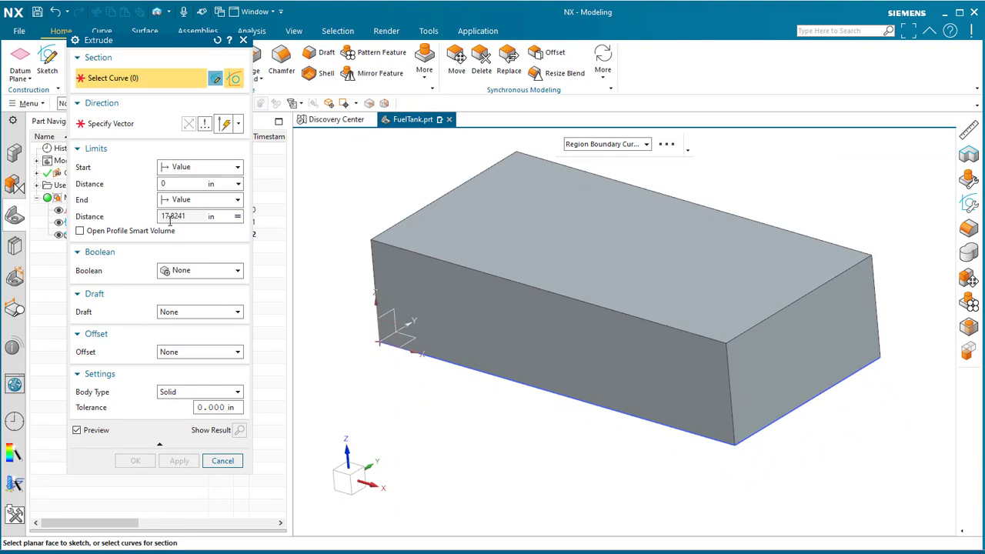
Close Extrude, then reopen Extrude (2) to check its distance and keep it unchanged
{"action": "left_click", "coordinate": [221, 462]}
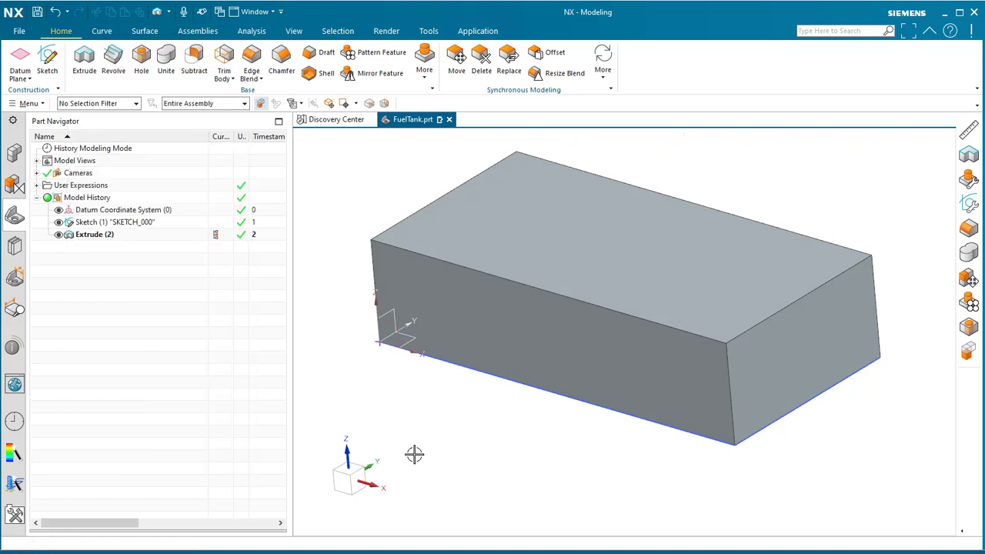
{"action": "double_click", "coordinate": [108, 235]}
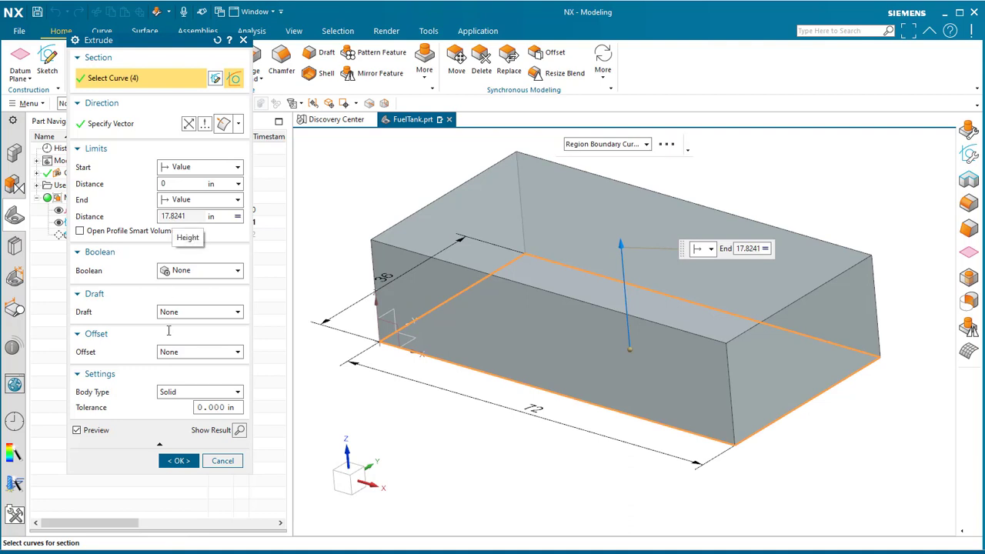
{"action": "left_click", "coordinate": [179, 461]}
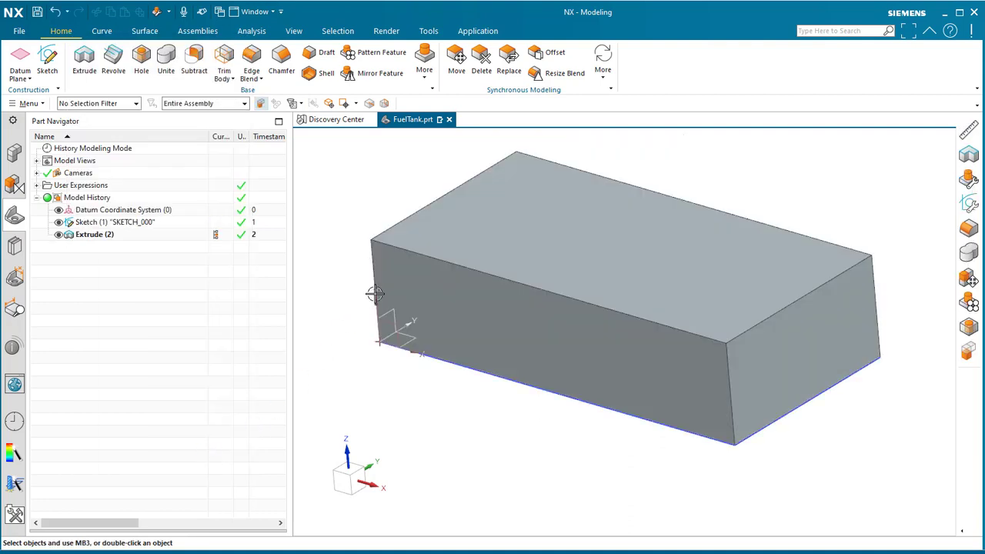
Set the Capacity user expression to 350 and orbit around the taller block
{"action": "left_click", "coordinate": [37, 186]}
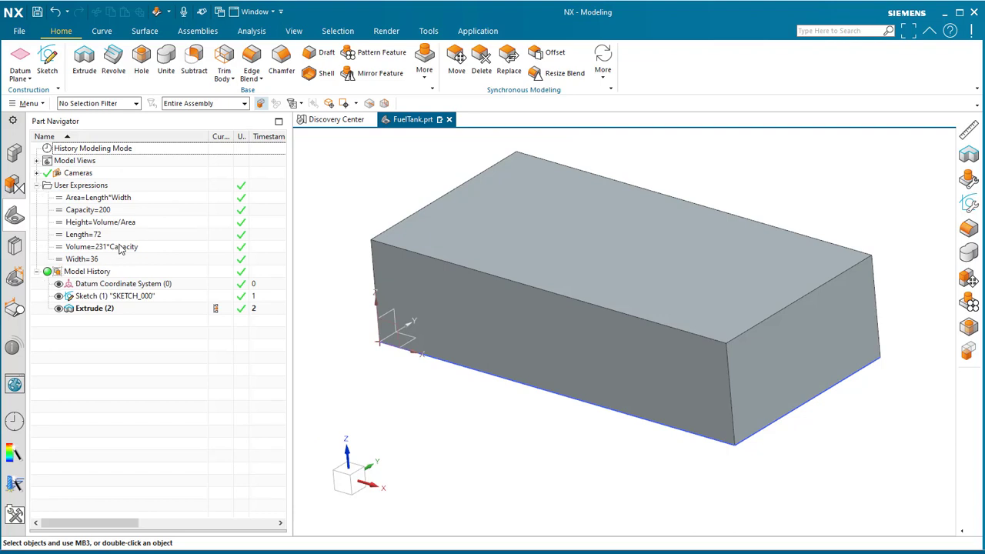
{"action": "left_click", "coordinate": [128, 213]}
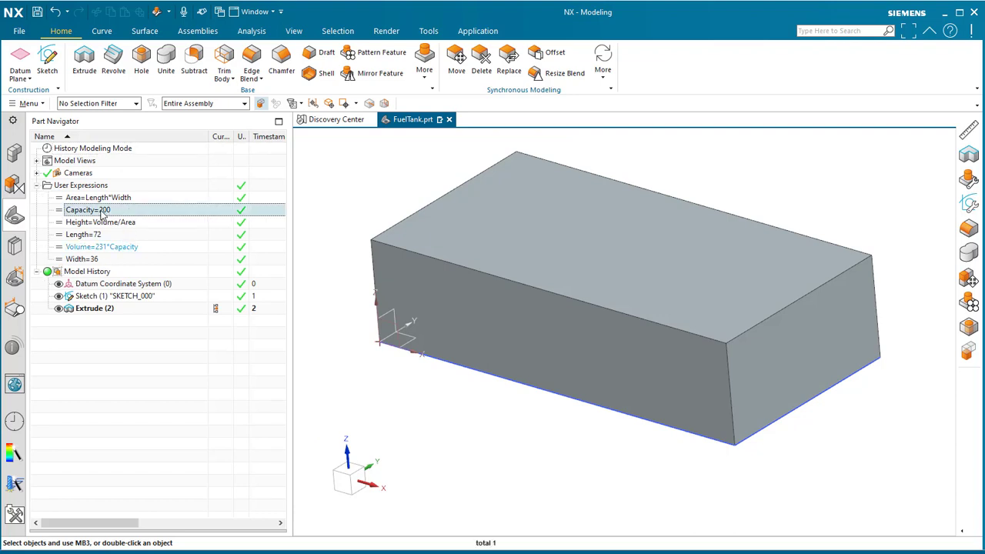
{"action": "left_click", "coordinate": [98, 212]}
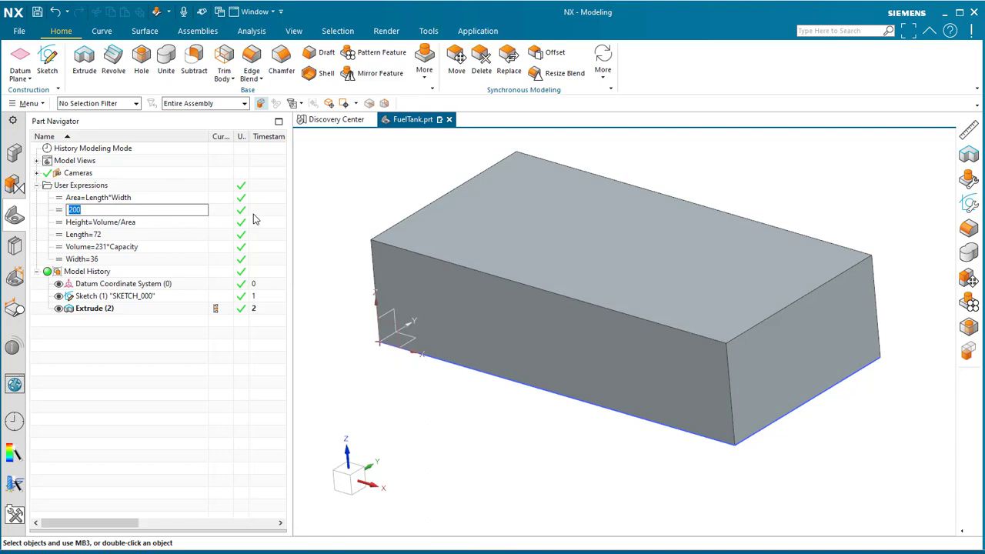
{"action": "key", "text": "Return"}
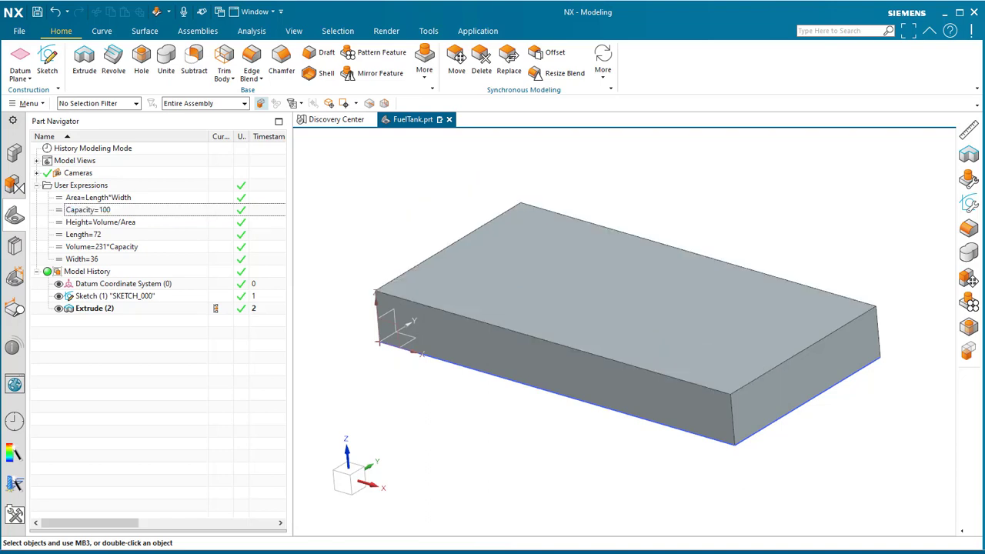
{"action": "double_click", "coordinate": [145, 213]}
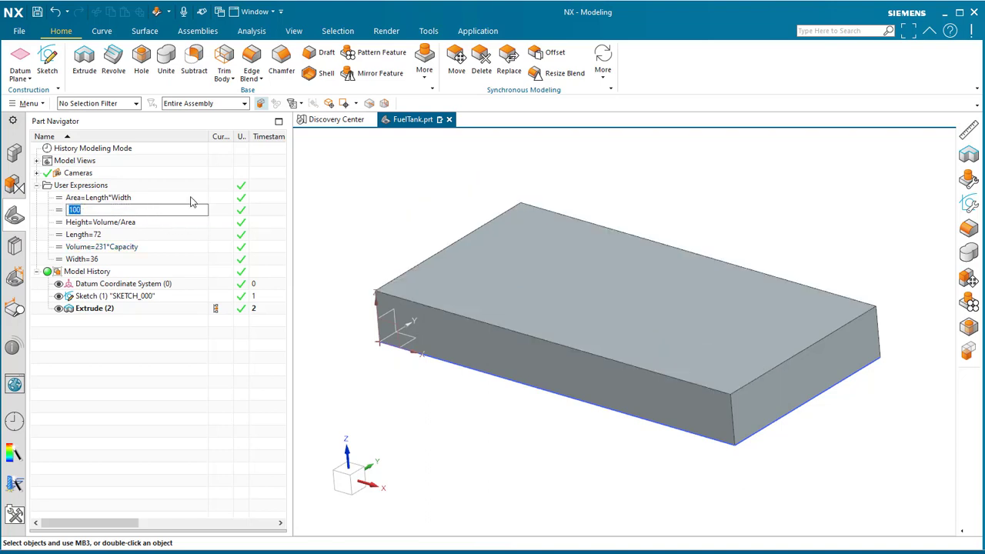
{"action": "type", "text": "250"}
{"action": "key", "text": "Return"}
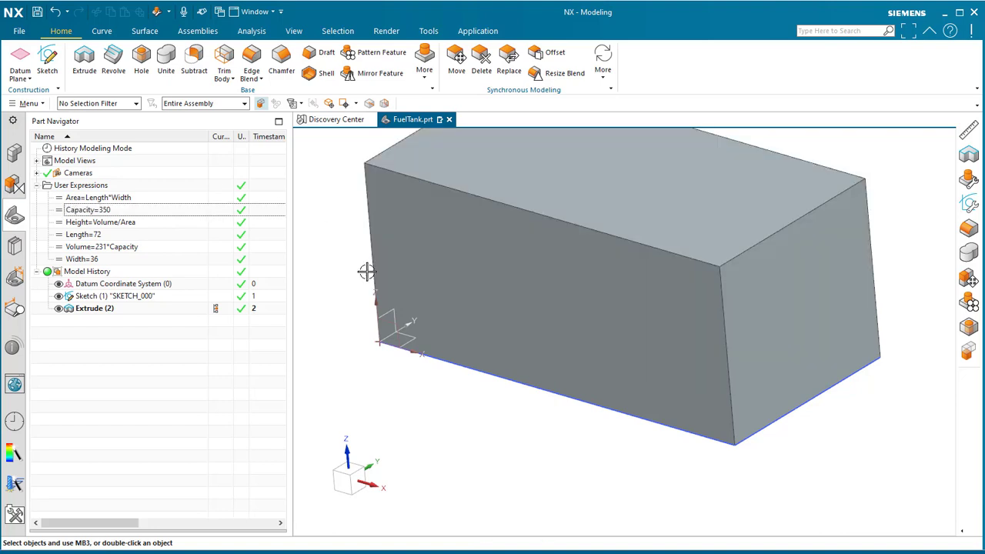
{"action": "middle_click_drag", "start_coordinate": [363, 282], "coordinate": [473, 374]}
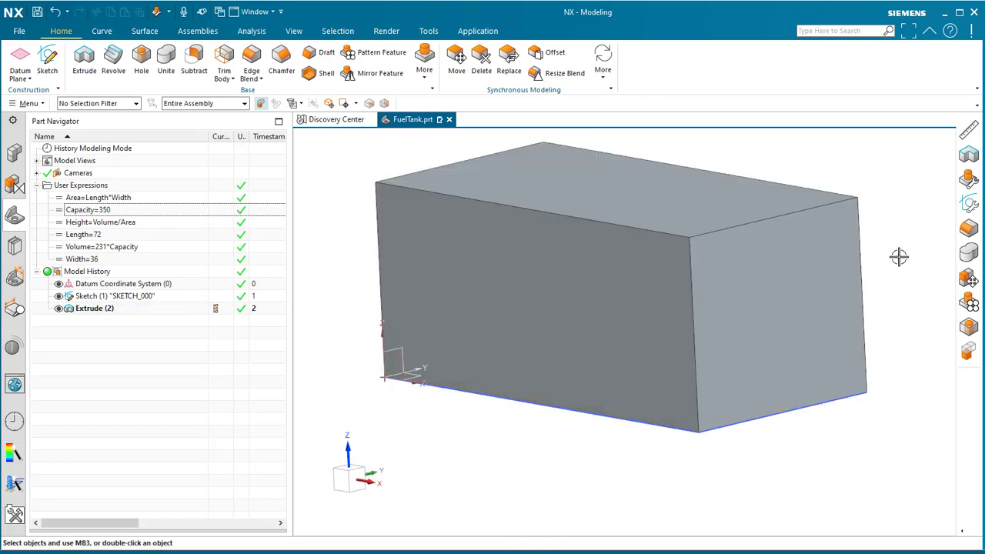
{"action": "middle_click_drag", "start_coordinate": [620, 459], "coordinate": [554, 470]}
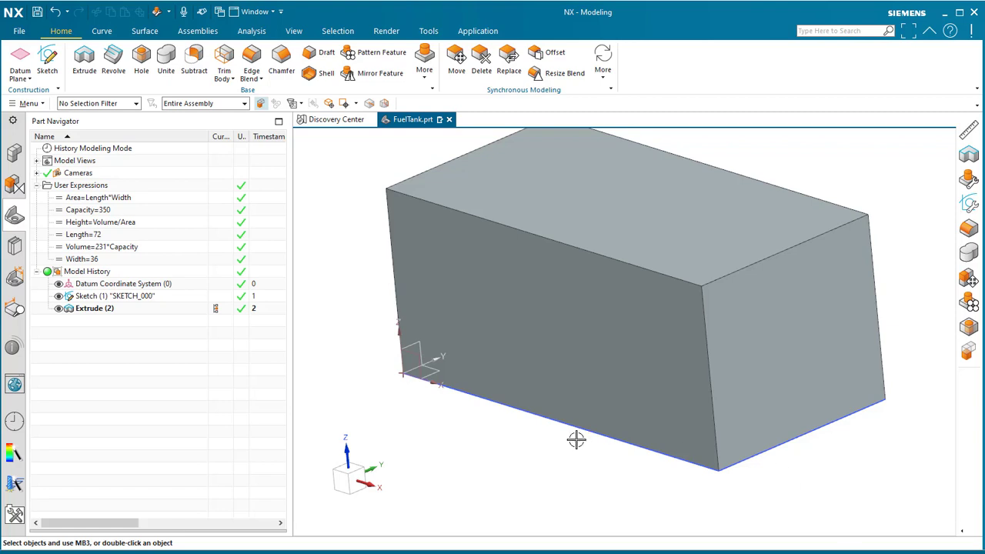
{"action": "mouse_move", "coordinate": [634, 291]}
{"action": "middle_mouse_down"}
{"action": "mouse_move", "coordinate": [572, 401]}
{"action": "mouse_move", "coordinate": [510, 402]}
{"action": "middle_mouse_up"}
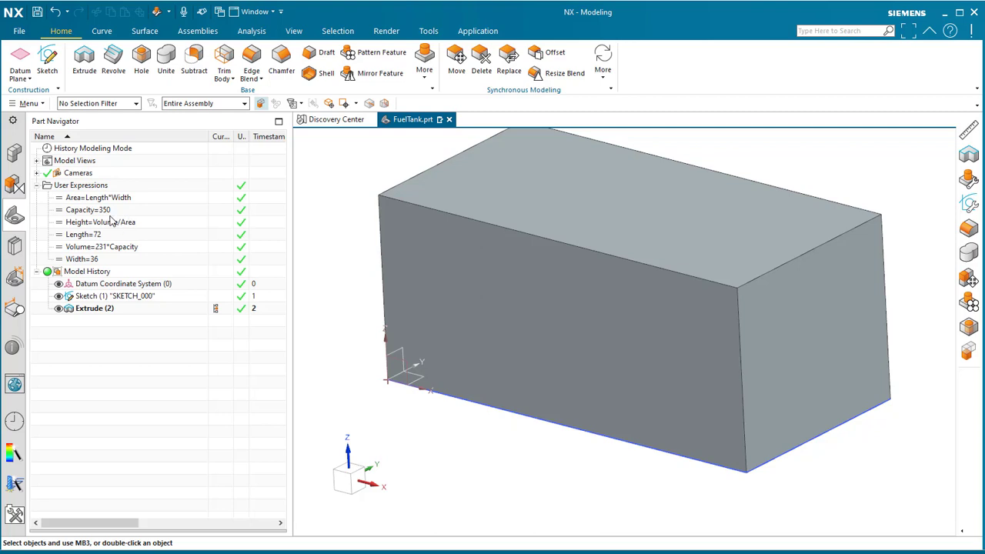
Measure the block as a solid body, reading a volume of 80850 cubic inches
{"action": "left_click", "coordinate": [255, 32]}
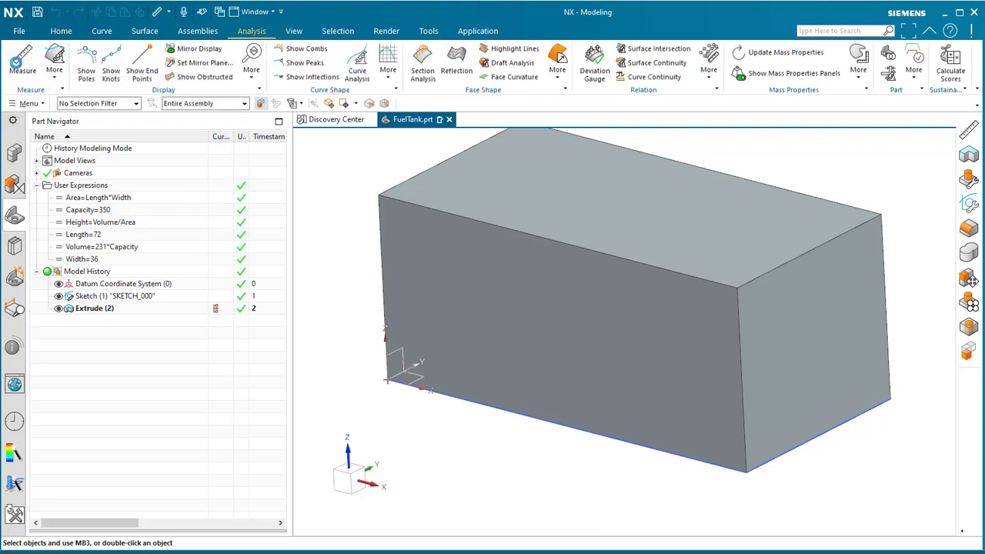
{"action": "left_click", "coordinate": [17, 61]}
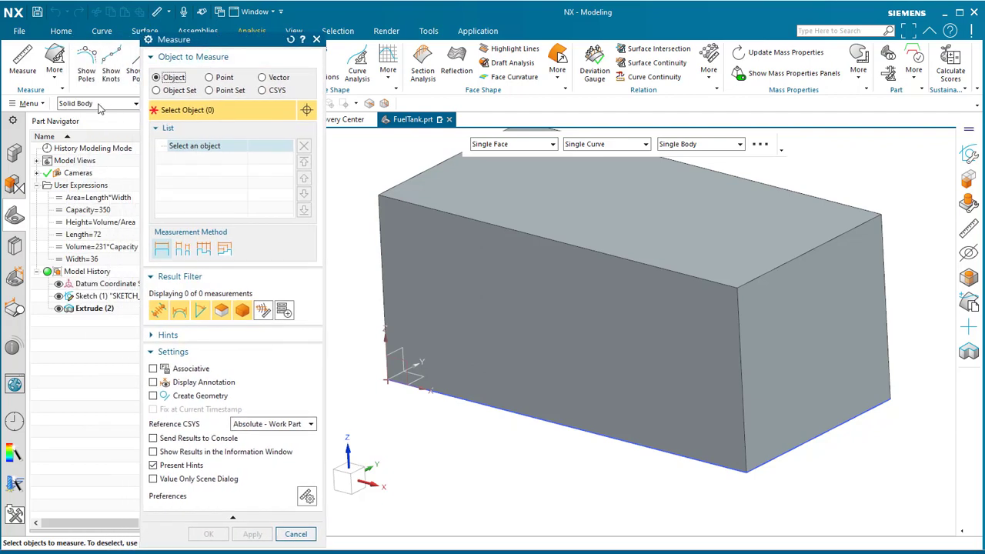
{"action": "left_click", "coordinate": [97, 104]}
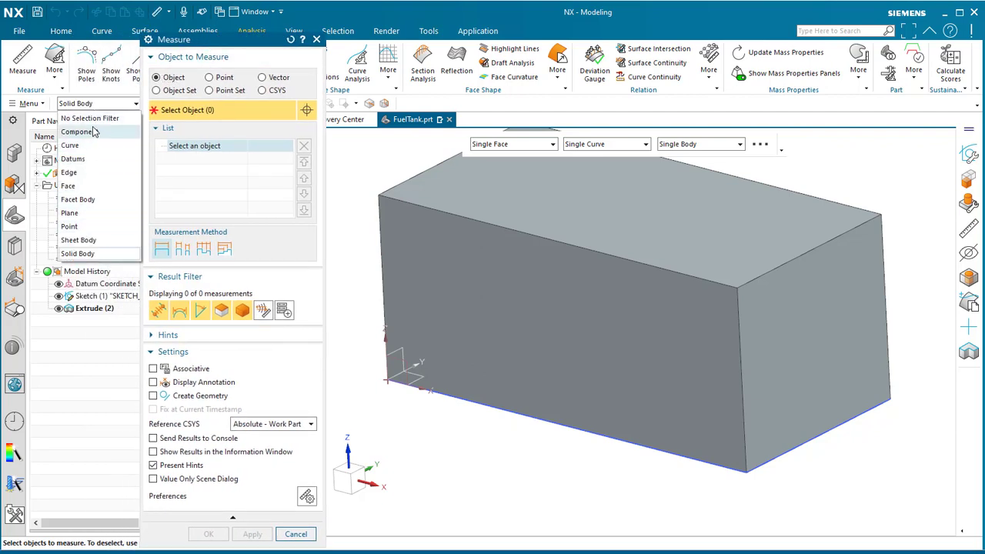
{"action": "left_click", "coordinate": [87, 254]}
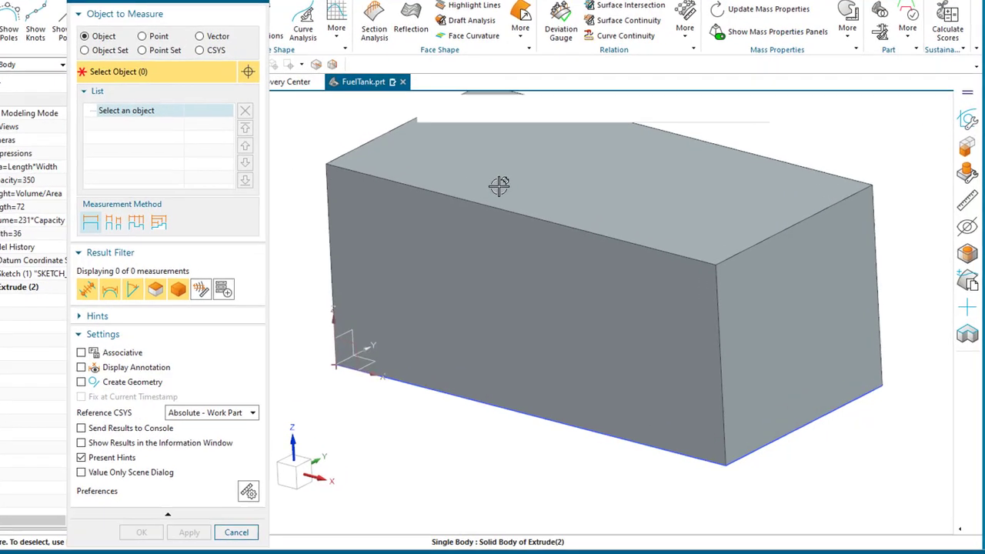
{"action": "left_click", "coordinate": [499, 185]}
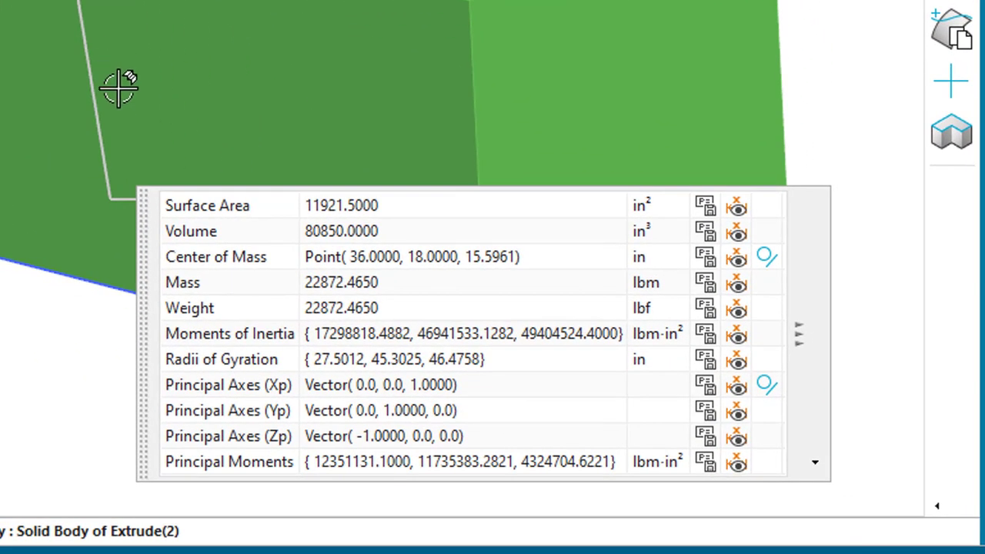
{"action": "left_click", "coordinate": [402, 232]}
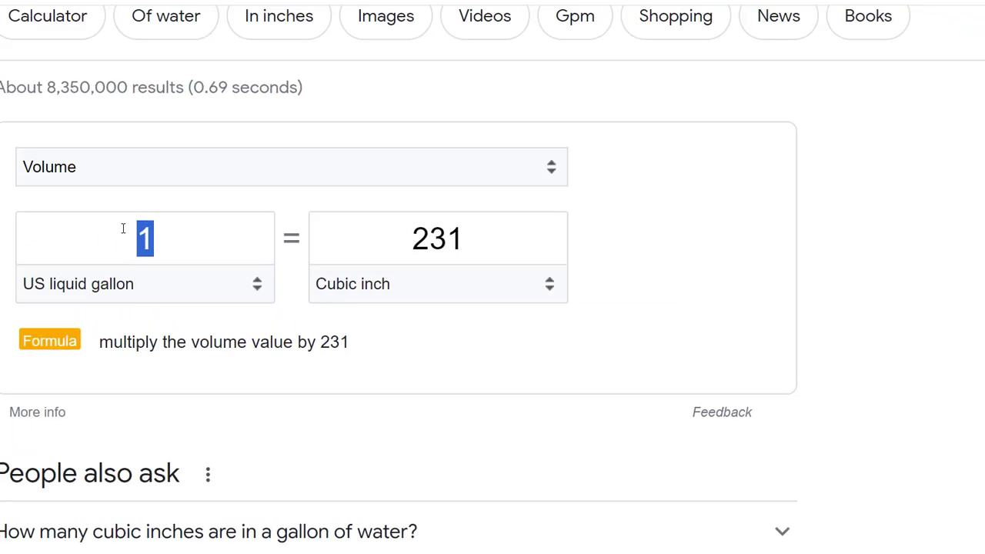
Enter 350 US liquid gallons in the converter, giving 80850 cubic inches
{"action": "type", "text": "36"}
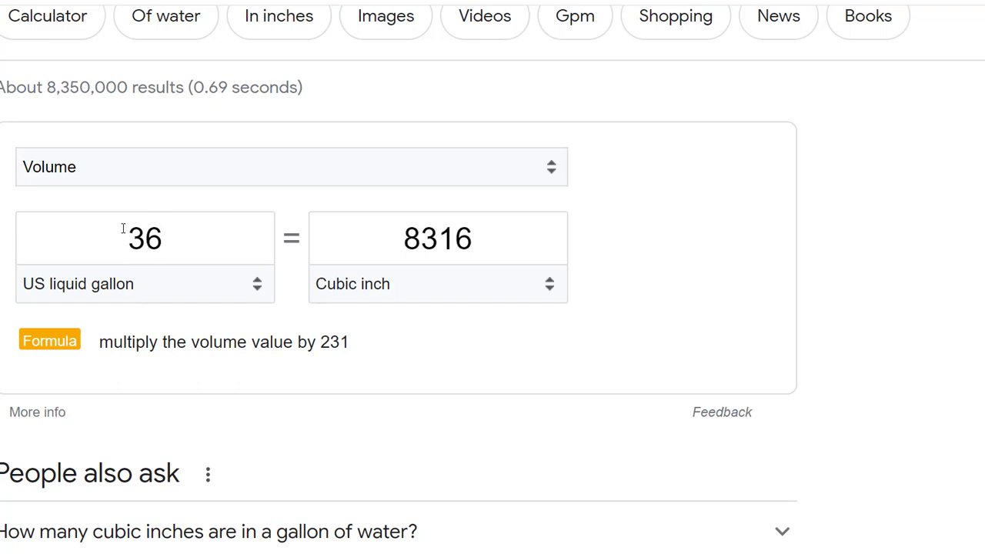
{"action": "key", "text": "BackSpace"}
{"action": "type", "text": "50"}
{"action": "double_click", "coordinate": [122, 229]}
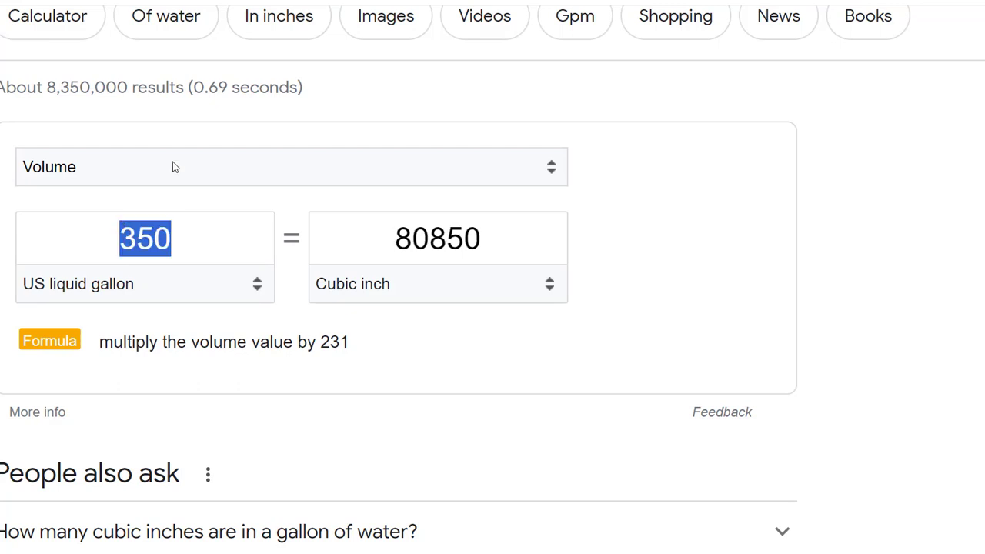